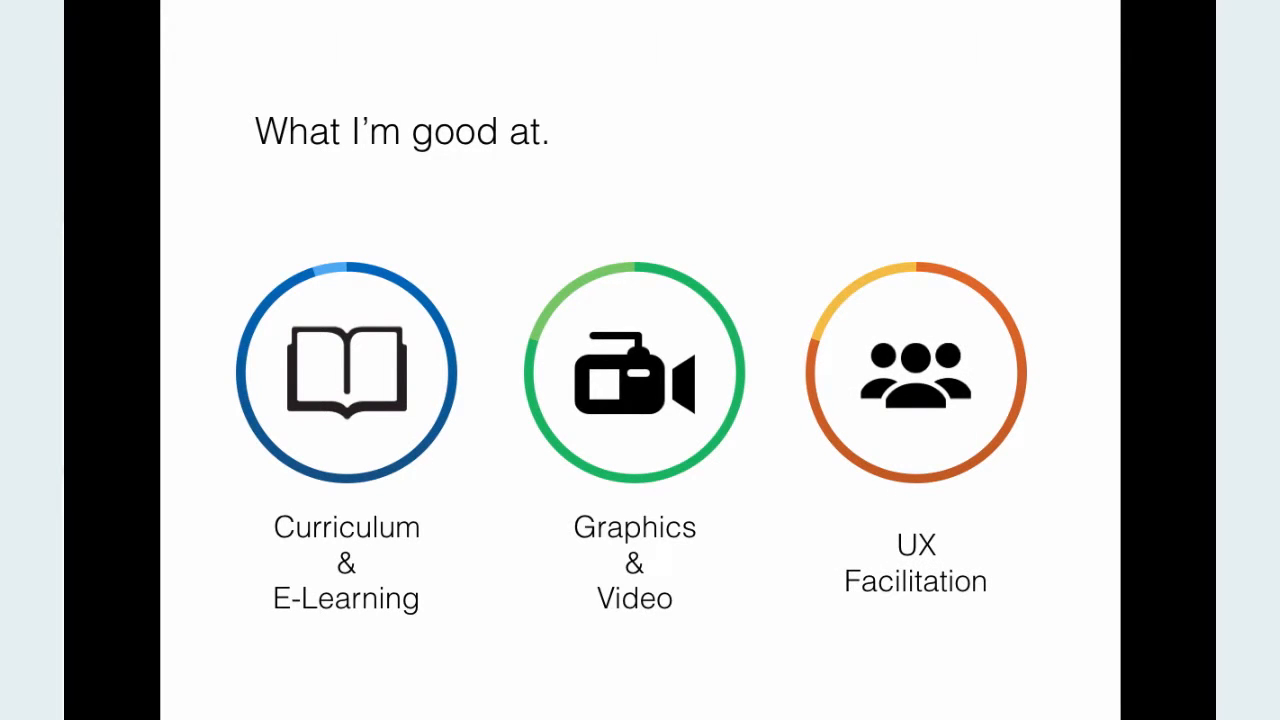
# - Exit the example slideshow and put its presentation window away to get to the blank presentation
pyautogui.press('Escape')
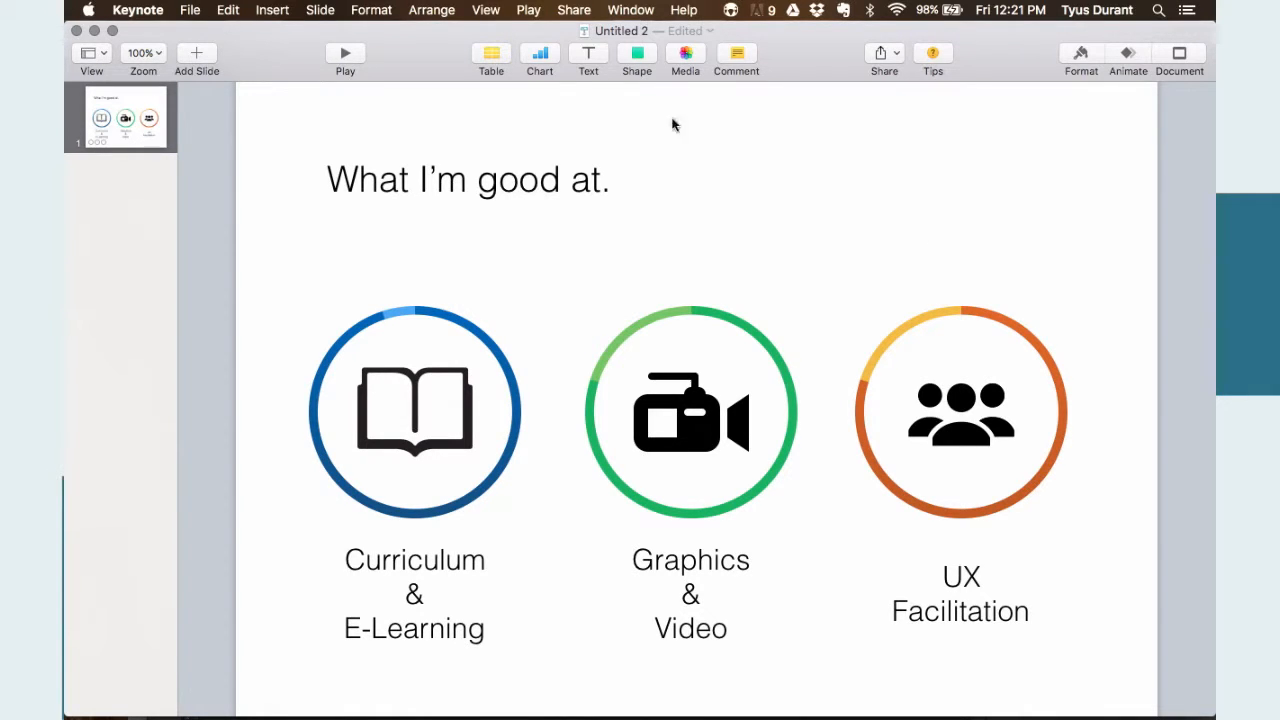
pyautogui.click(94, 31)
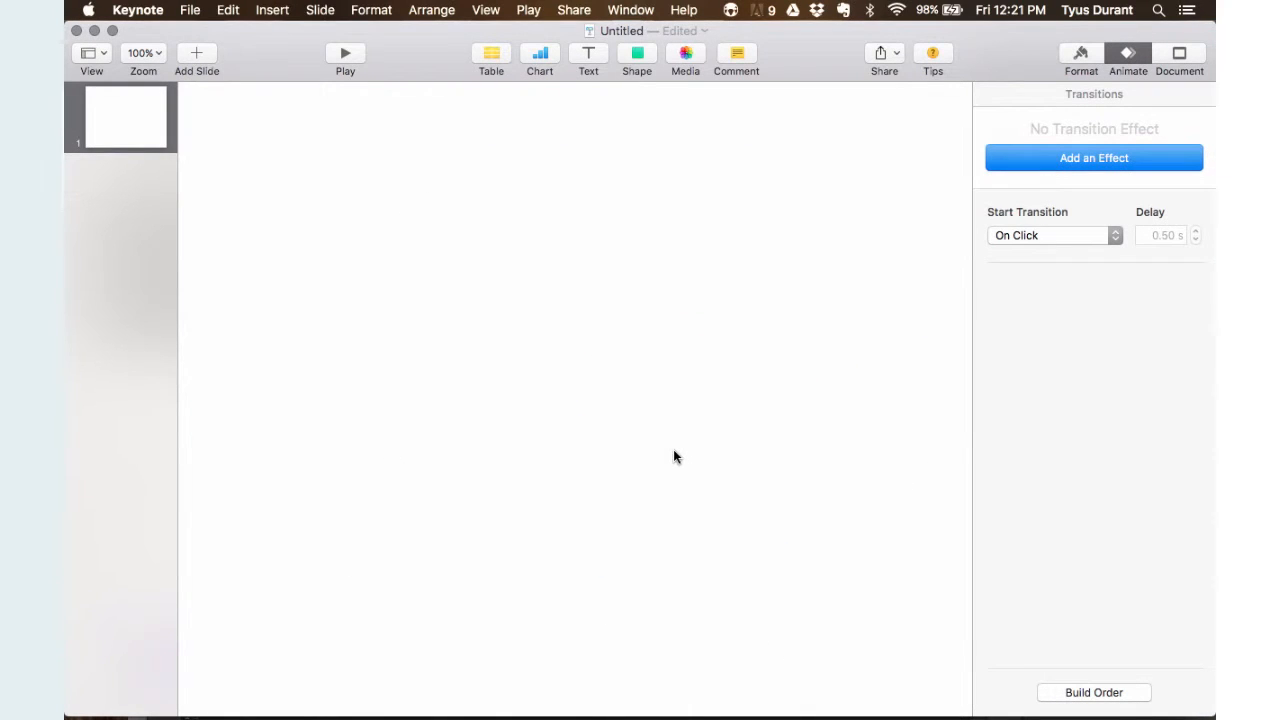
# - Insert a 3D horizontal bar chart on the blank slide and adjust its position and viewing angle slightly
pyautogui.click(538, 61)
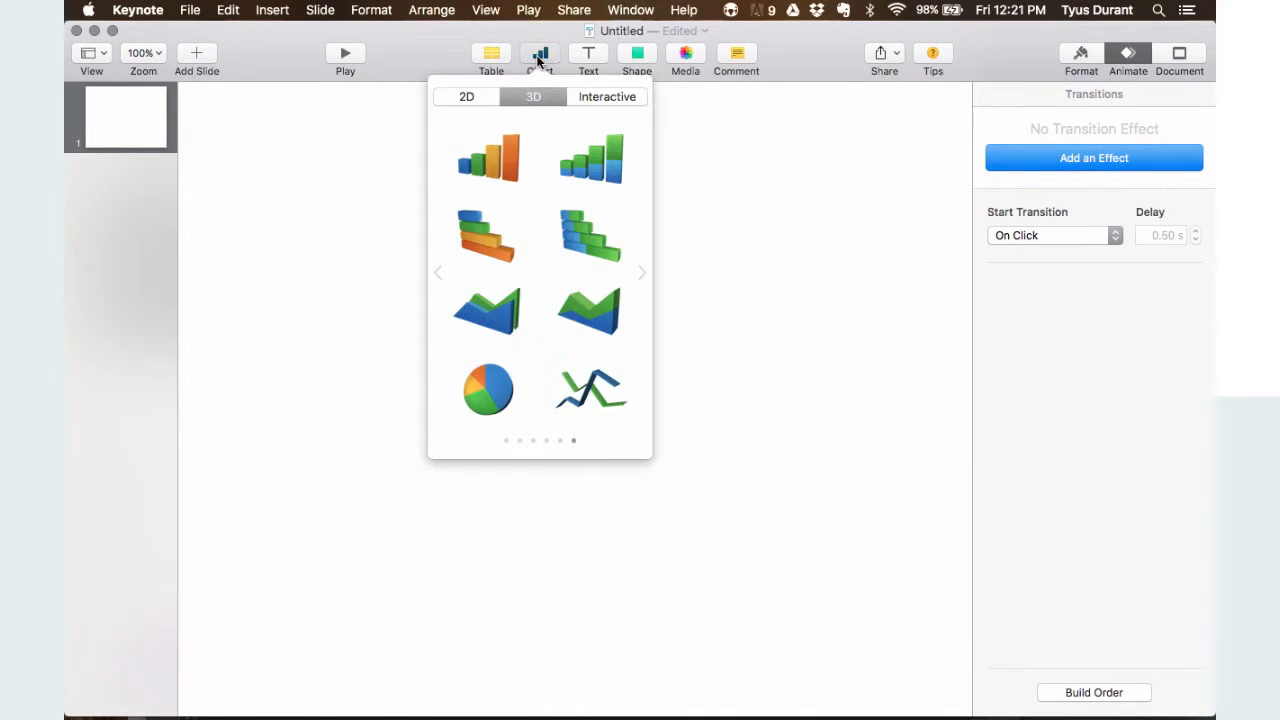
pyautogui.click(481, 236)
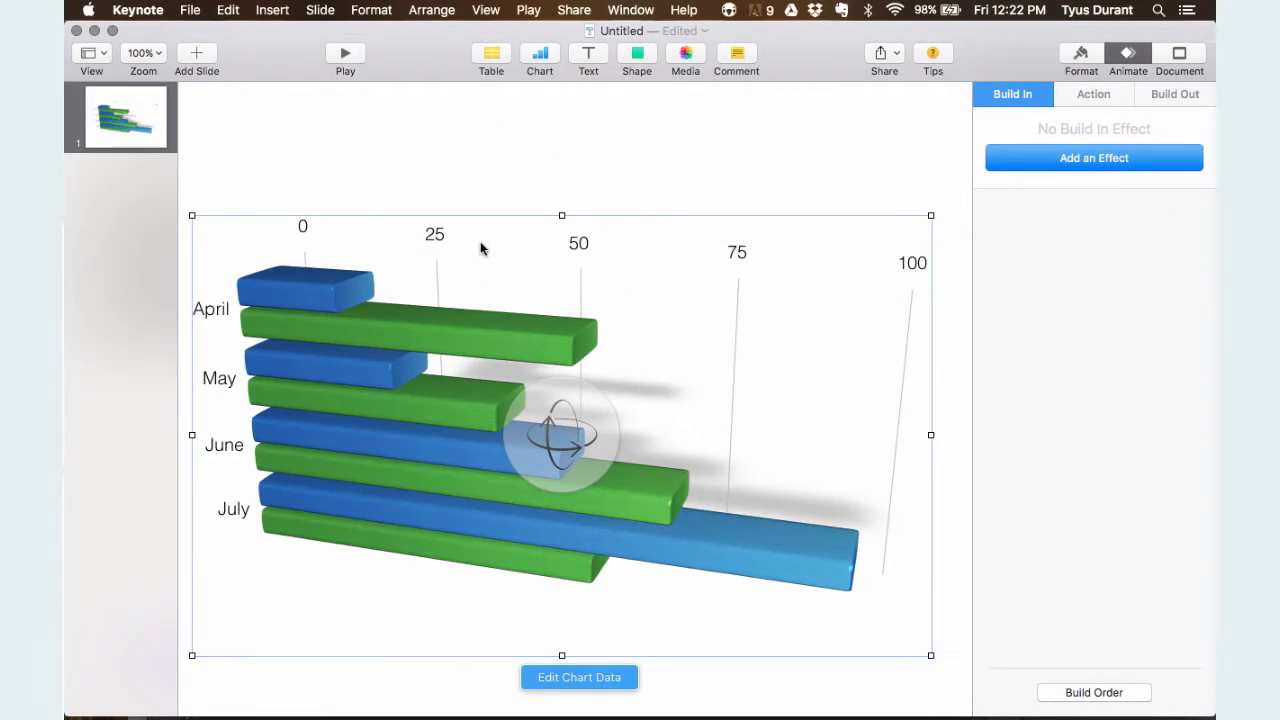
pyautogui.moveTo(489, 282)
pyautogui.mouseDown()
pyautogui.moveTo(486, 229)
pyautogui.moveTo(489, 264)
pyautogui.mouseUp()
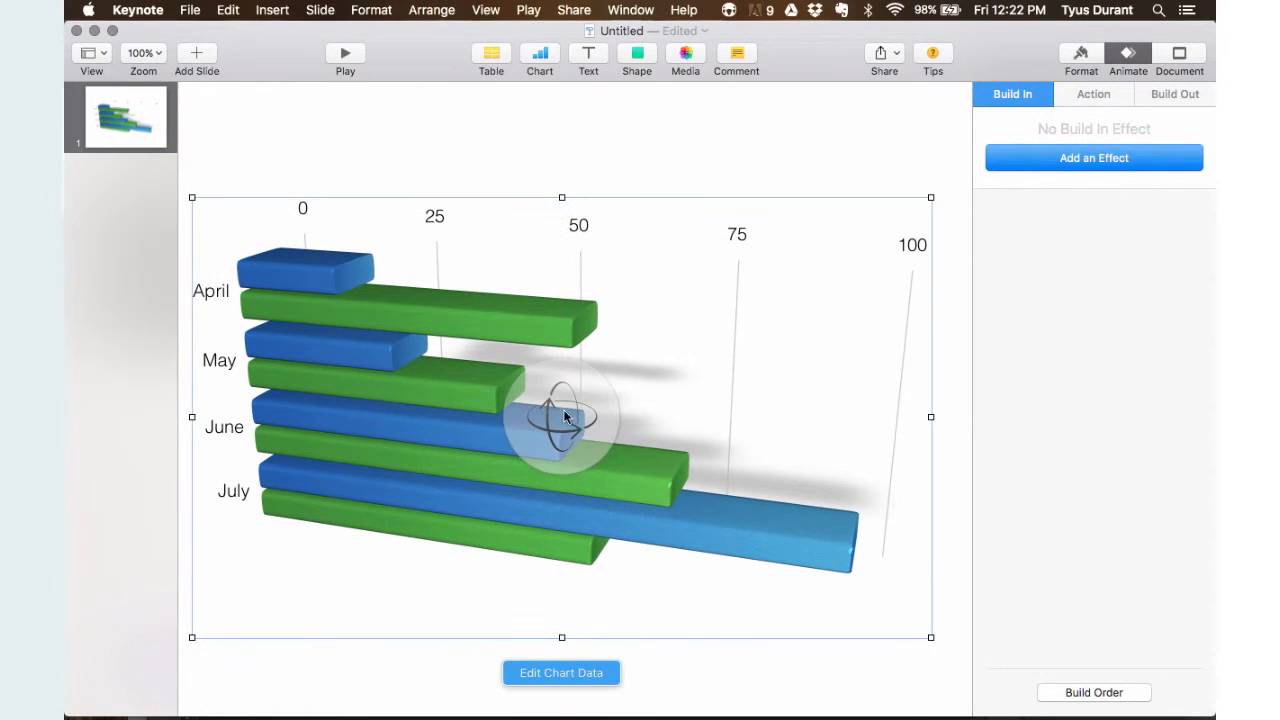
pyautogui.moveTo(568, 420)
pyautogui.mouseDown()
pyautogui.moveTo(589, 420)
pyautogui.moveTo(558, 427)
pyautogui.moveTo(557, 381)
pyautogui.moveTo(550, 430)
pyautogui.moveTo(677, 426)
pyautogui.moveTo(730, 386)
pyautogui.moveTo(640, 431)
pyautogui.moveTo(563, 412)
pyautogui.moveTo(572, 407)
pyautogui.moveTo(570, 418)
pyautogui.mouseUp()
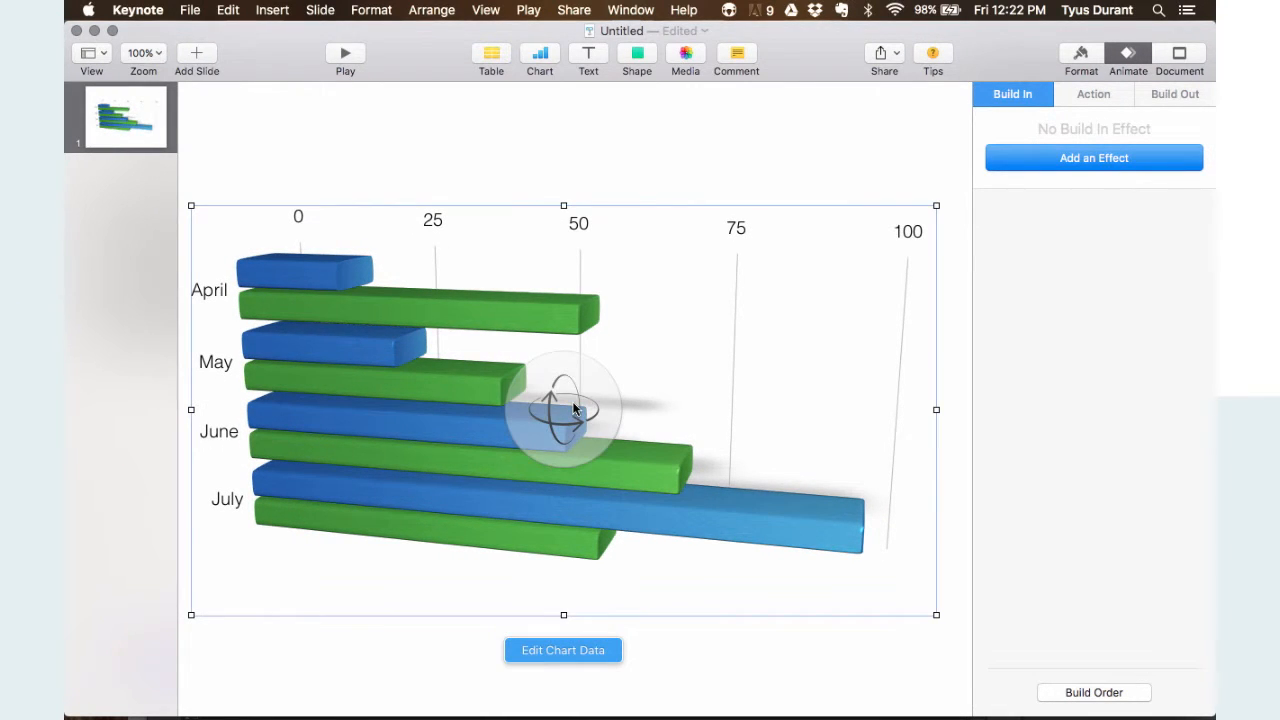
# - Open the chart's data for editing and delete the Region 1 series
pyautogui.click(547, 651)
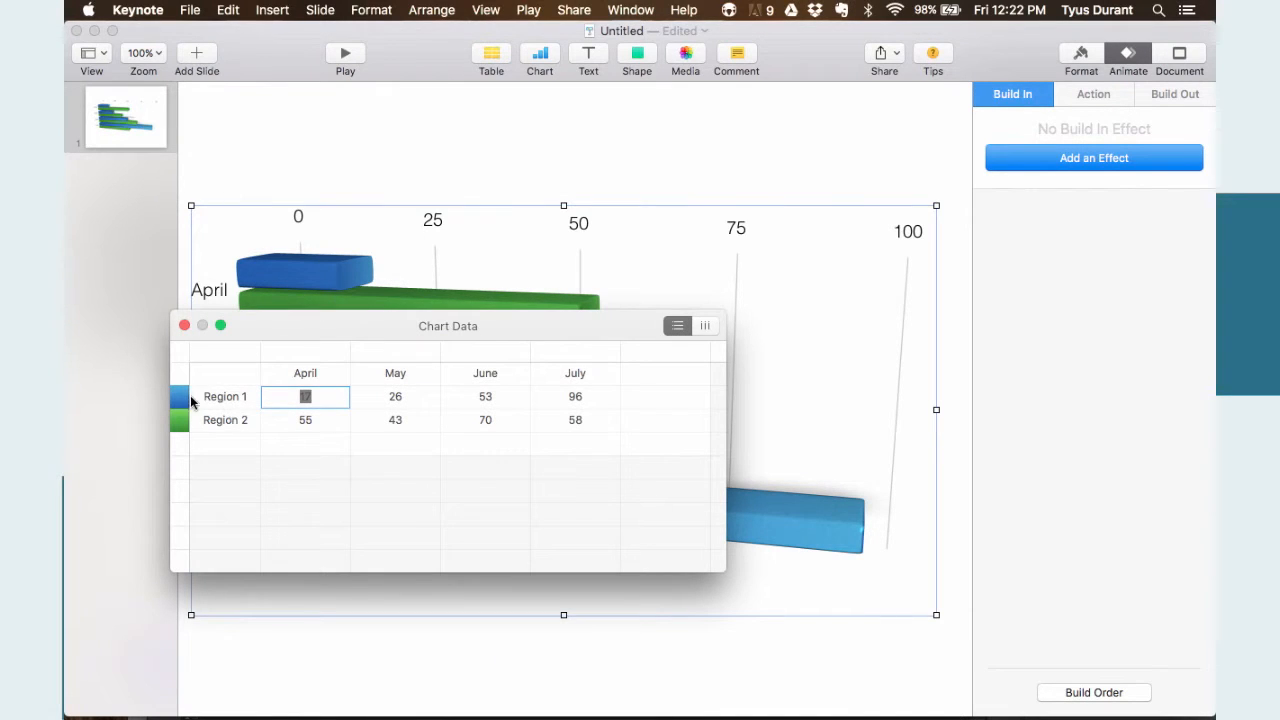
pyautogui.click(183, 400)
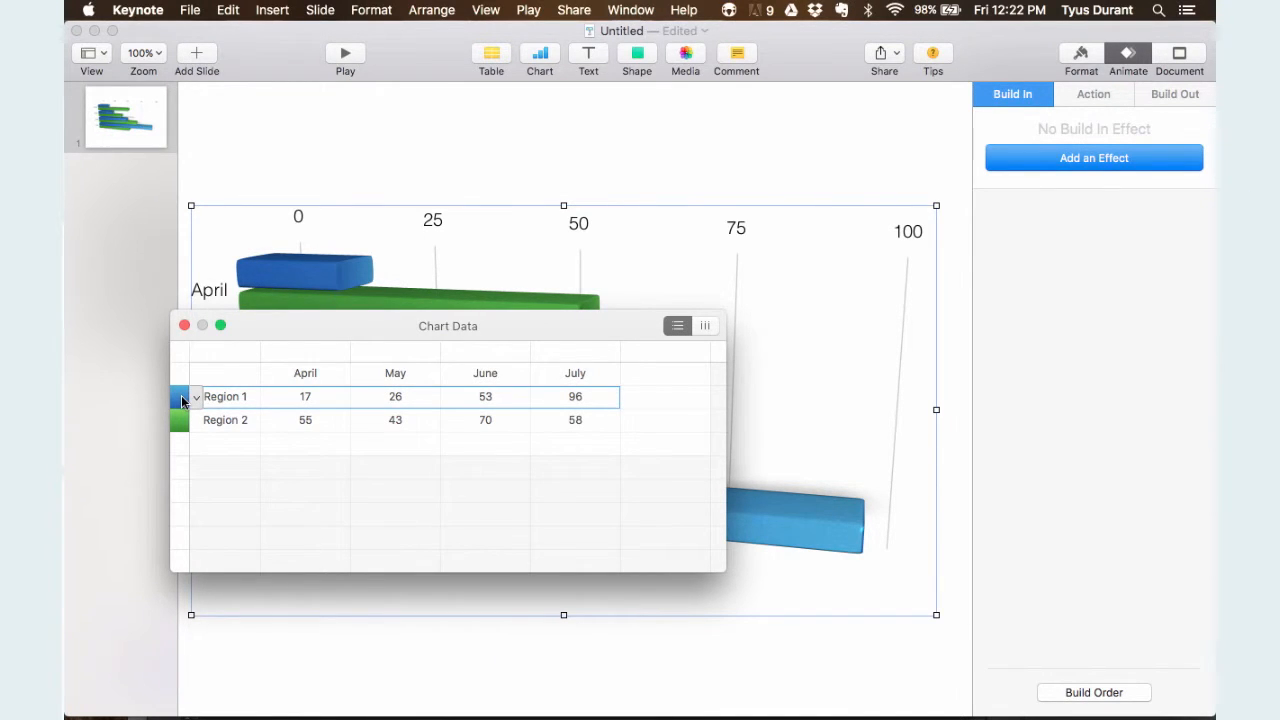
pyautogui.press('Delete')
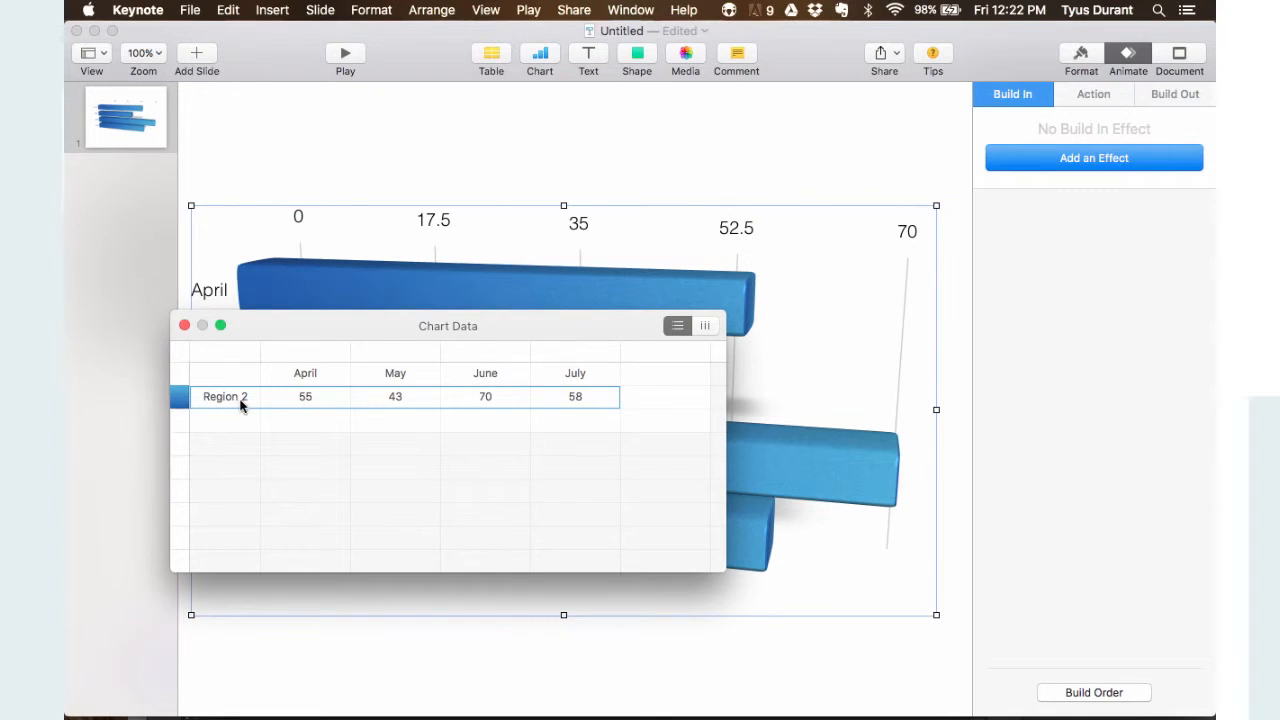
# - Rename the four chart categories as Elearning, Graphics, Video and UX
pyautogui.click(318, 373)
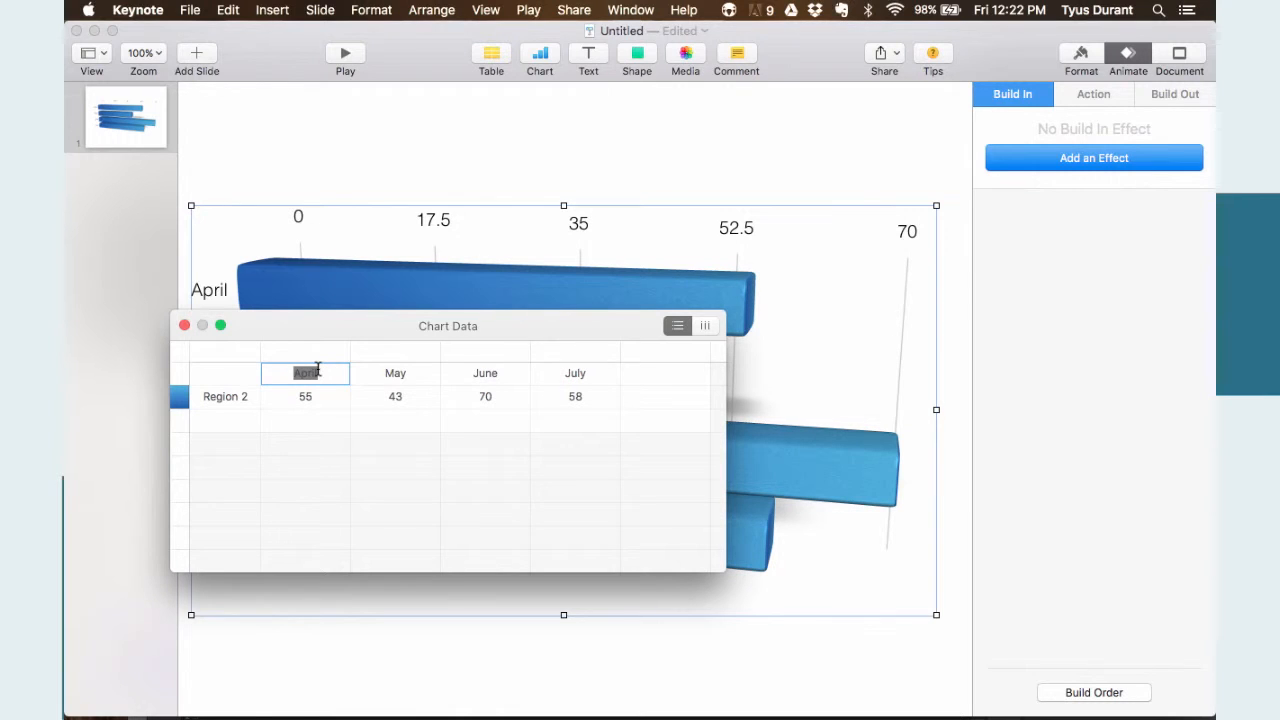
pyautogui.write('Elearning')
pyautogui.press('Tab')
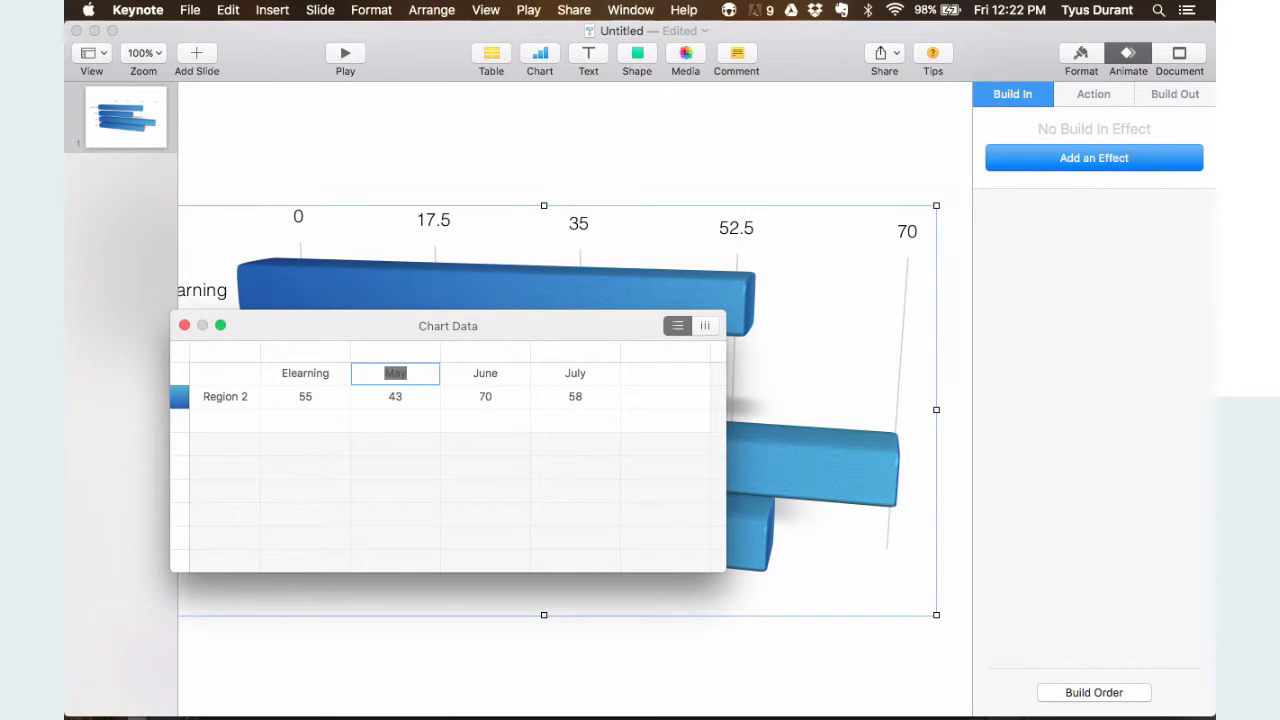
pyautogui.write('Graphics')
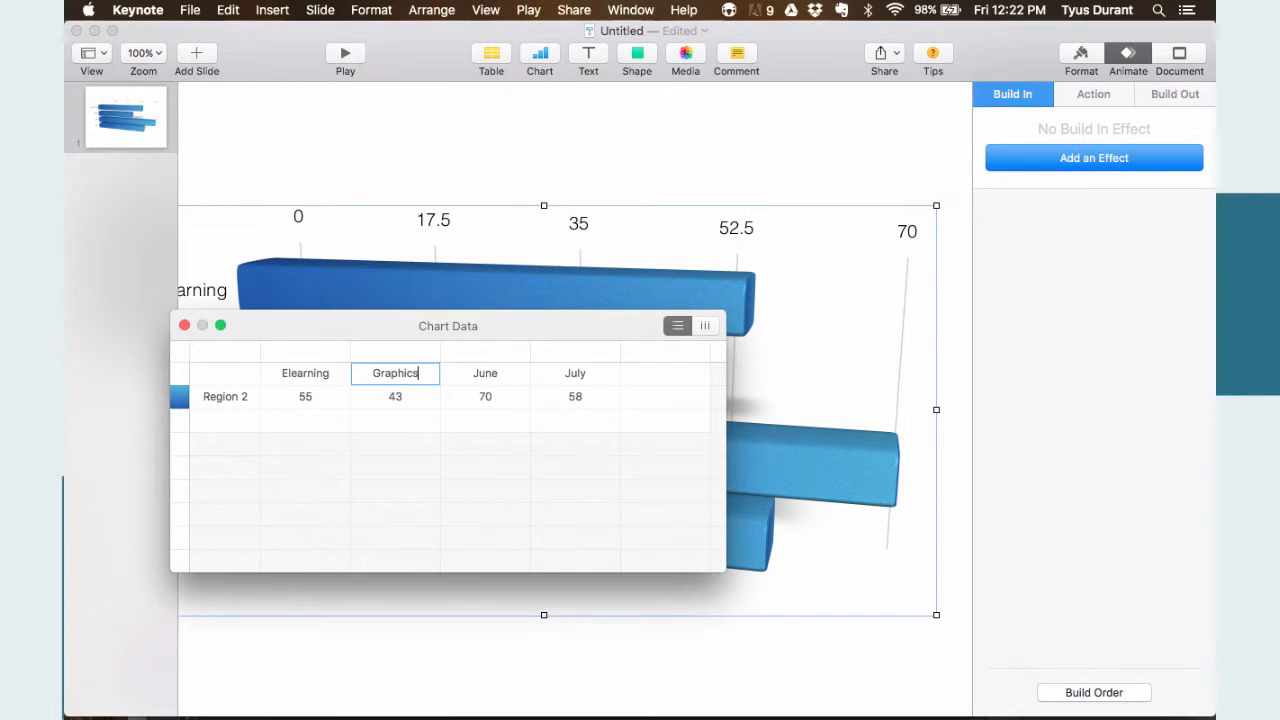
pyautogui.press('Tab')
pyautogui.write('Videp')
pyautogui.press('BackSpace')
pyautogui.write('o')
pyautogui.press('Tab')
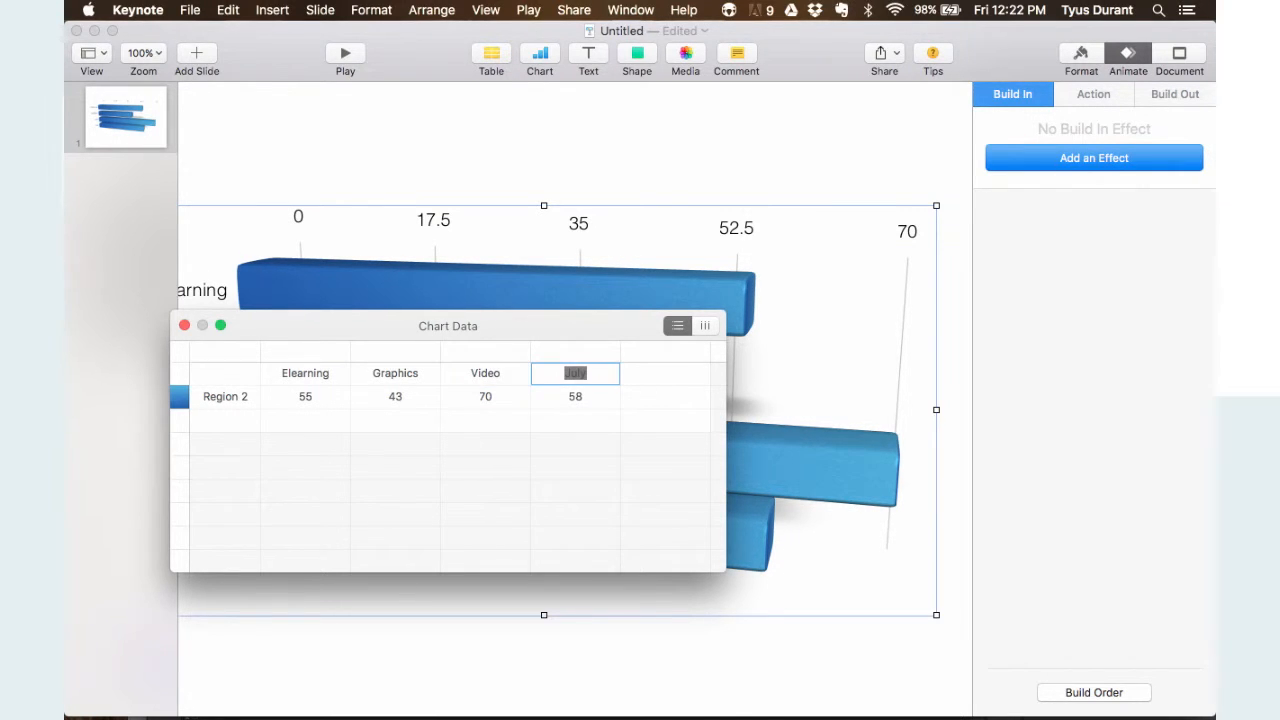
pyautogui.write('UX')
# - Set the values to 95 for Elearning, 80 for Graphics, 75 for Video and 65 for UX, and close the chart data
pyautogui.click(319, 398)
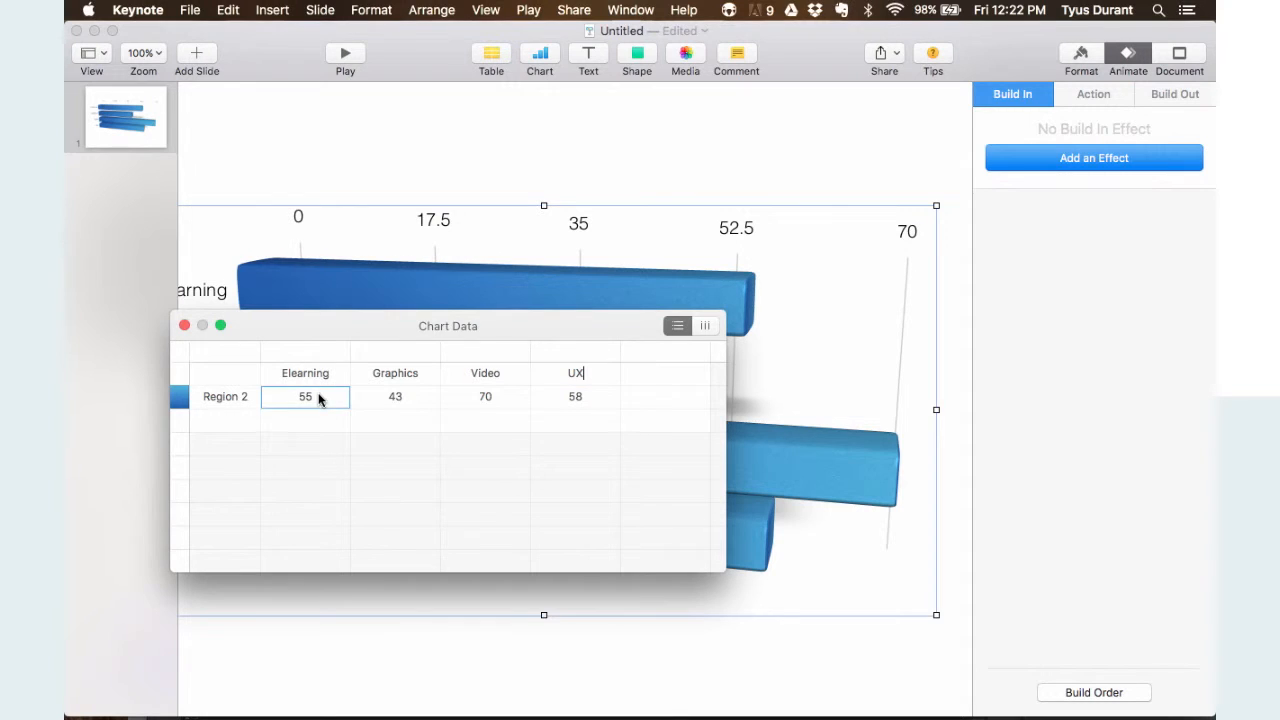
pyautogui.doubleClick(309, 402)
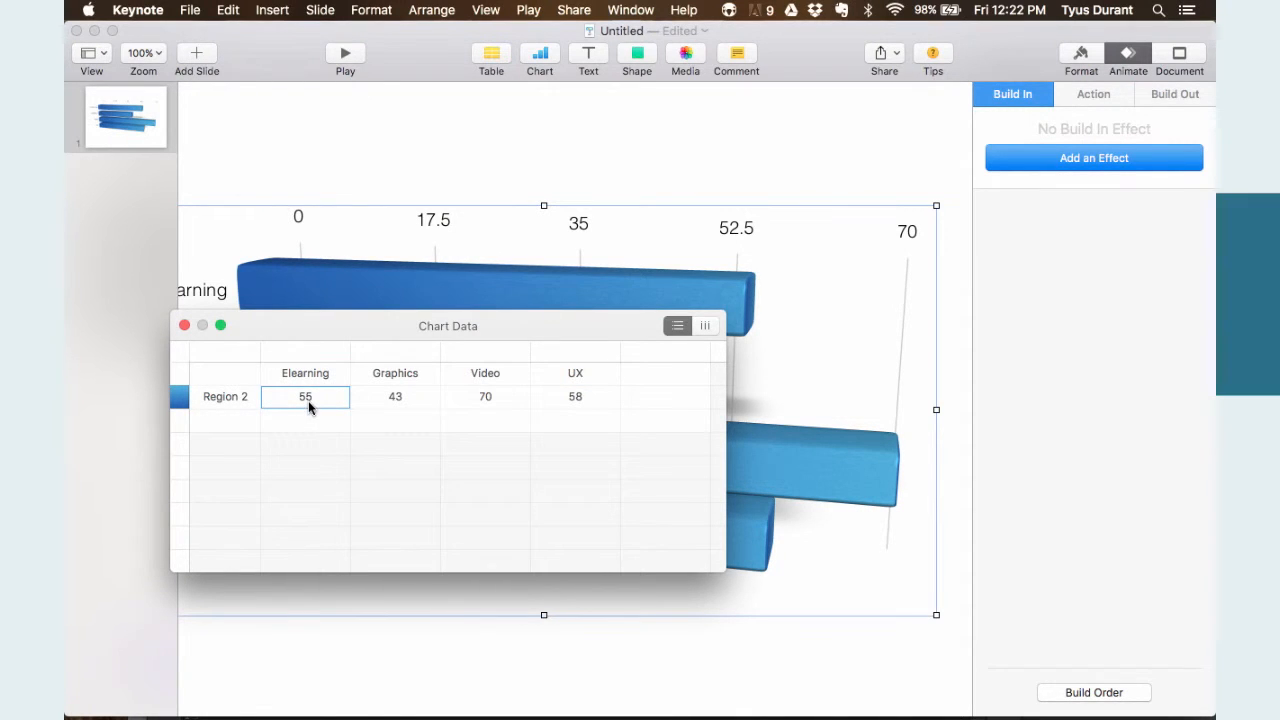
pyautogui.write('95')
pyautogui.click(400, 398)
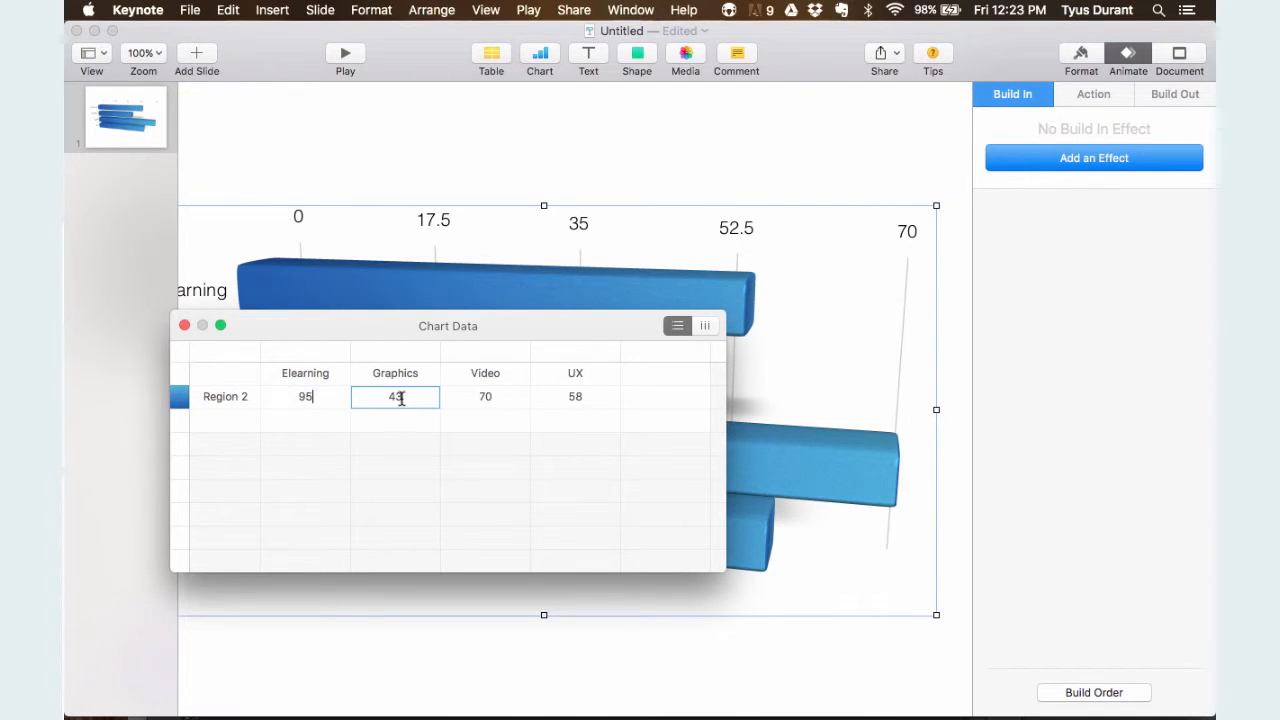
pyautogui.doubleClick(400, 398)
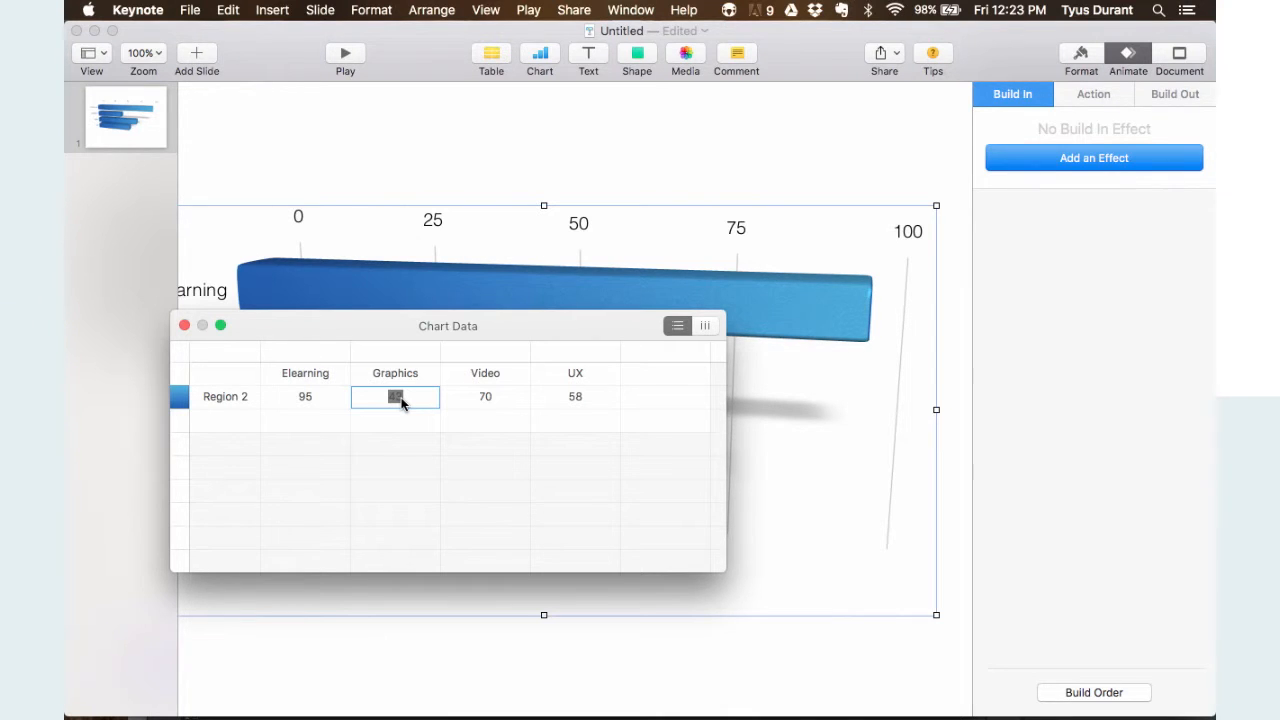
pyautogui.write('80')
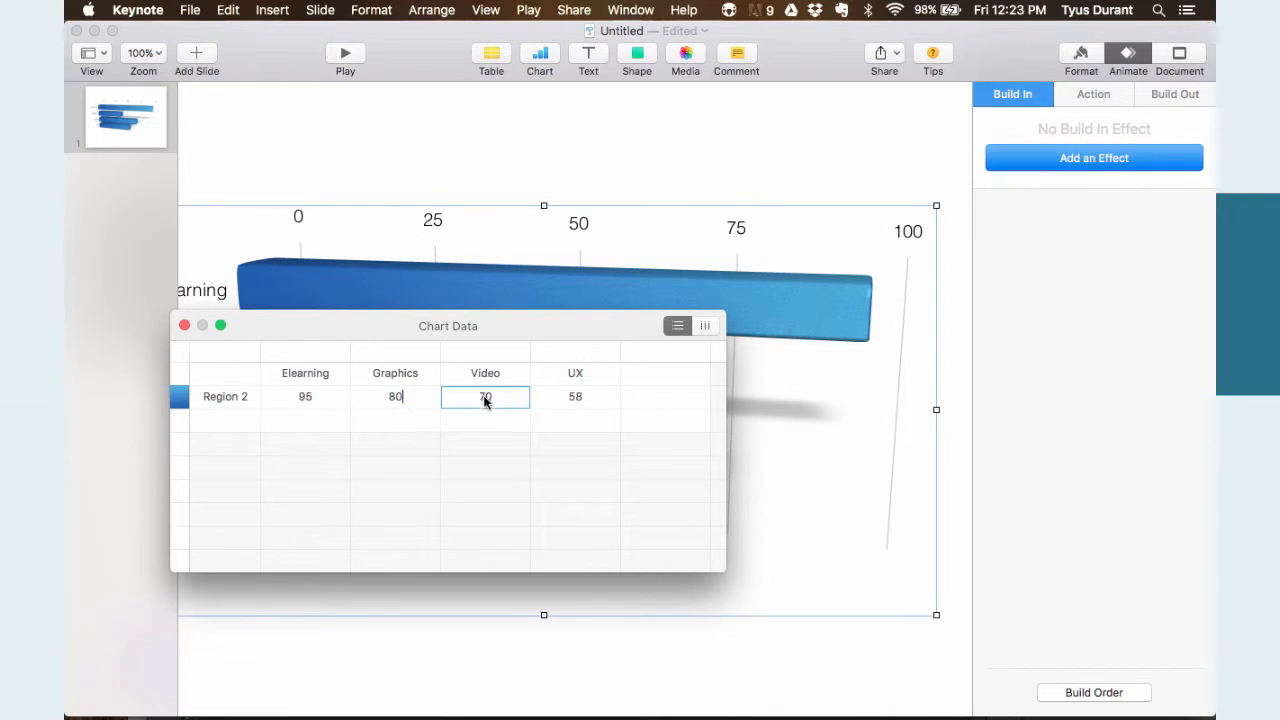
pyautogui.click(485, 396)
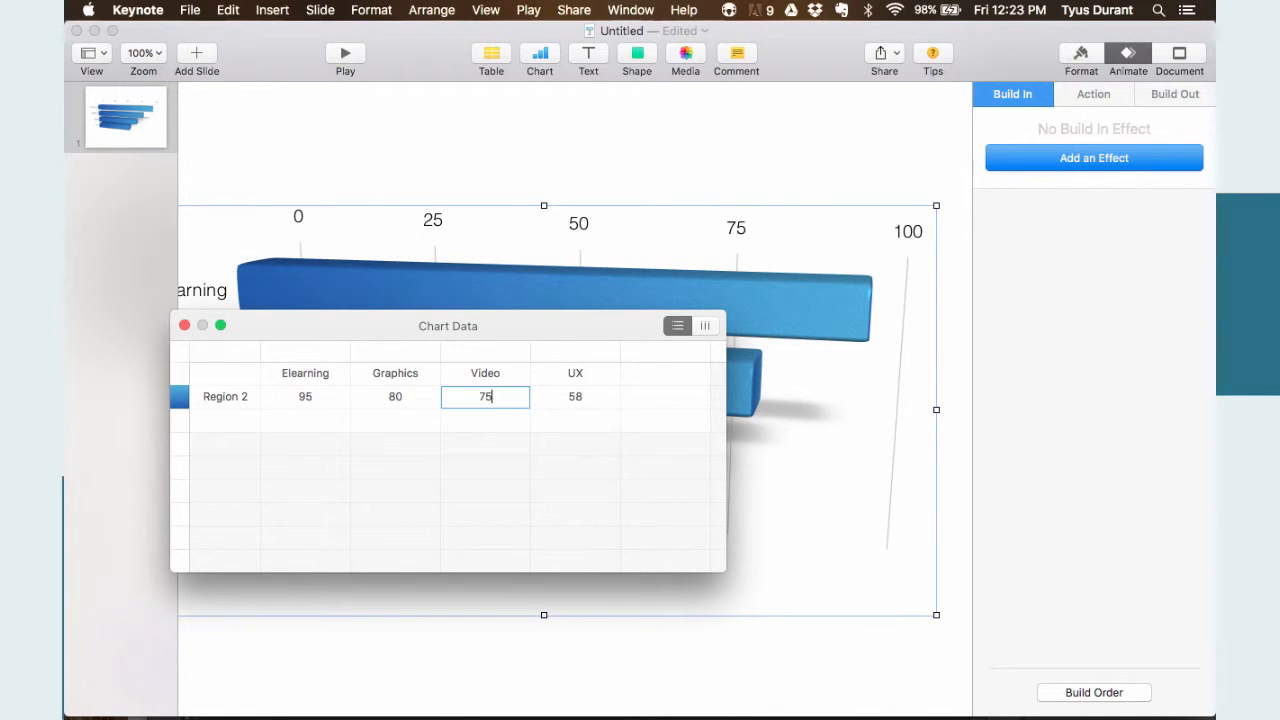
pyautogui.click(575, 398)
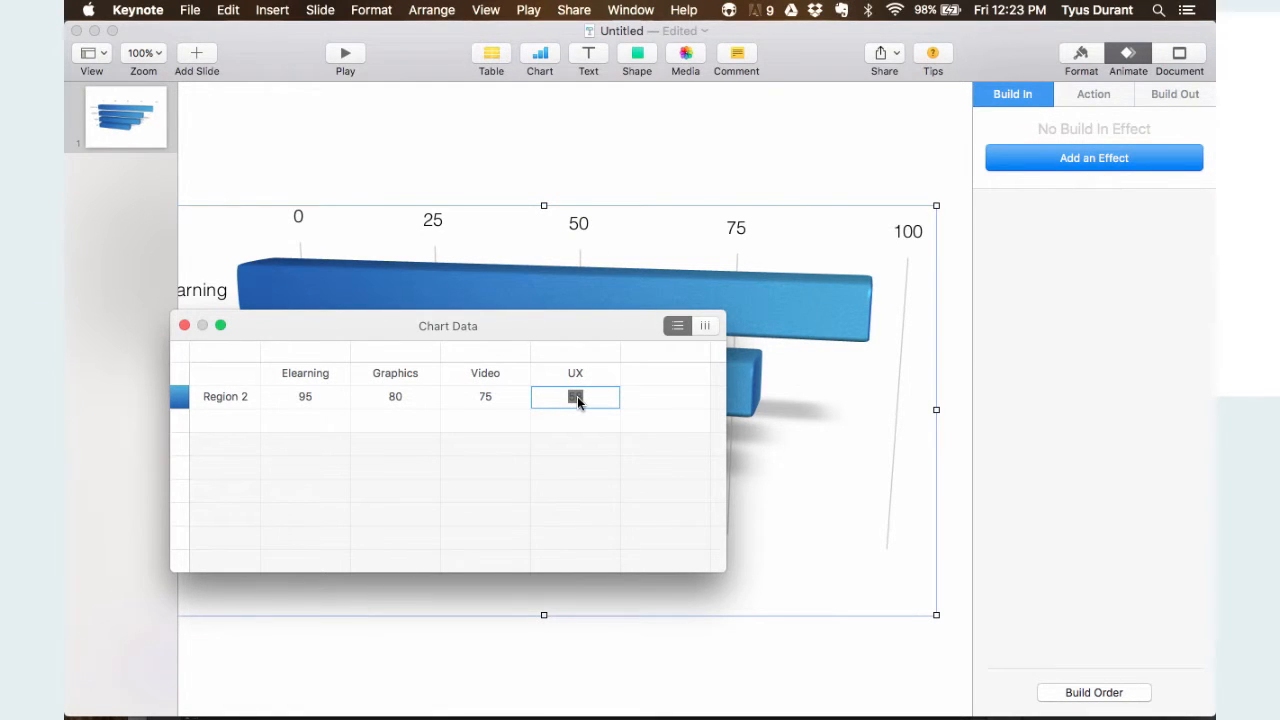
pyautogui.write('65')
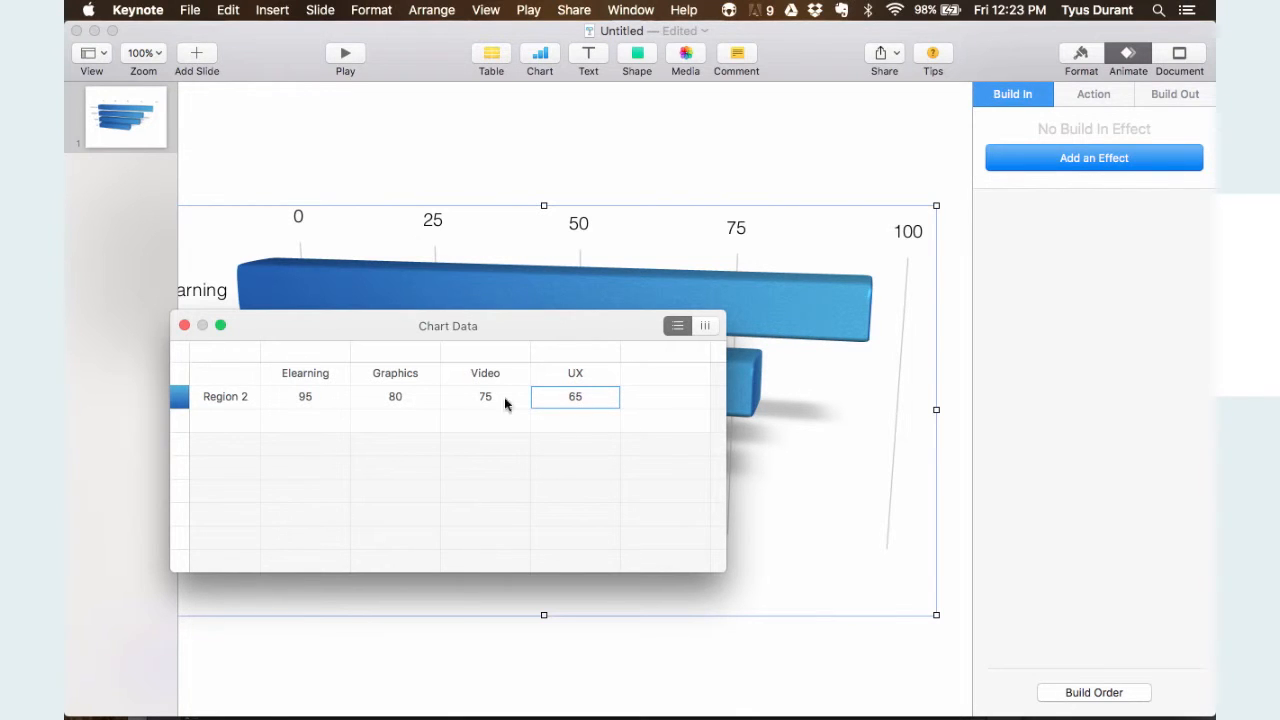
pyautogui.click(184, 325)
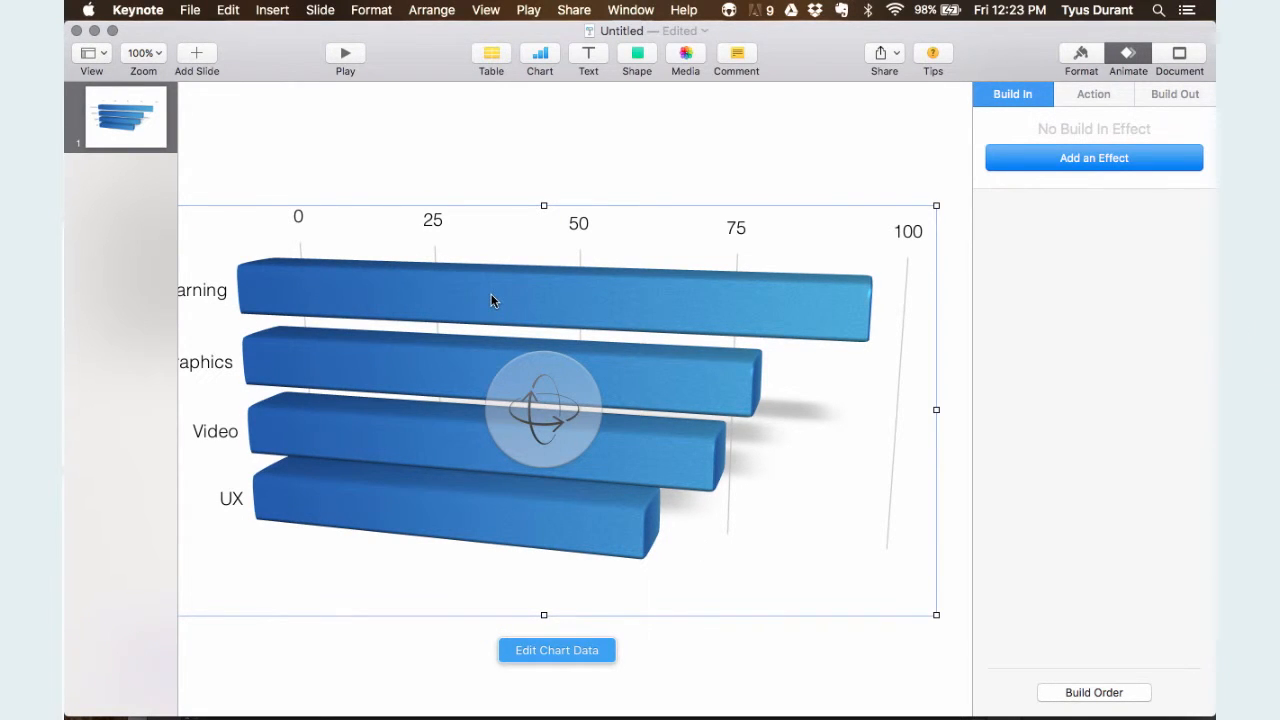
# - Fine-tune the chart's 3D angle and move the chart so that all its category labels fit in view
pyautogui.moveTo(555, 402)
pyautogui.mouseDown()
pyautogui.moveTo(569, 396)
pyautogui.moveTo(556, 407)
pyautogui.mouseUp()
pyautogui.moveTo(443, 211); pyautogui.dragTo(486, 217)
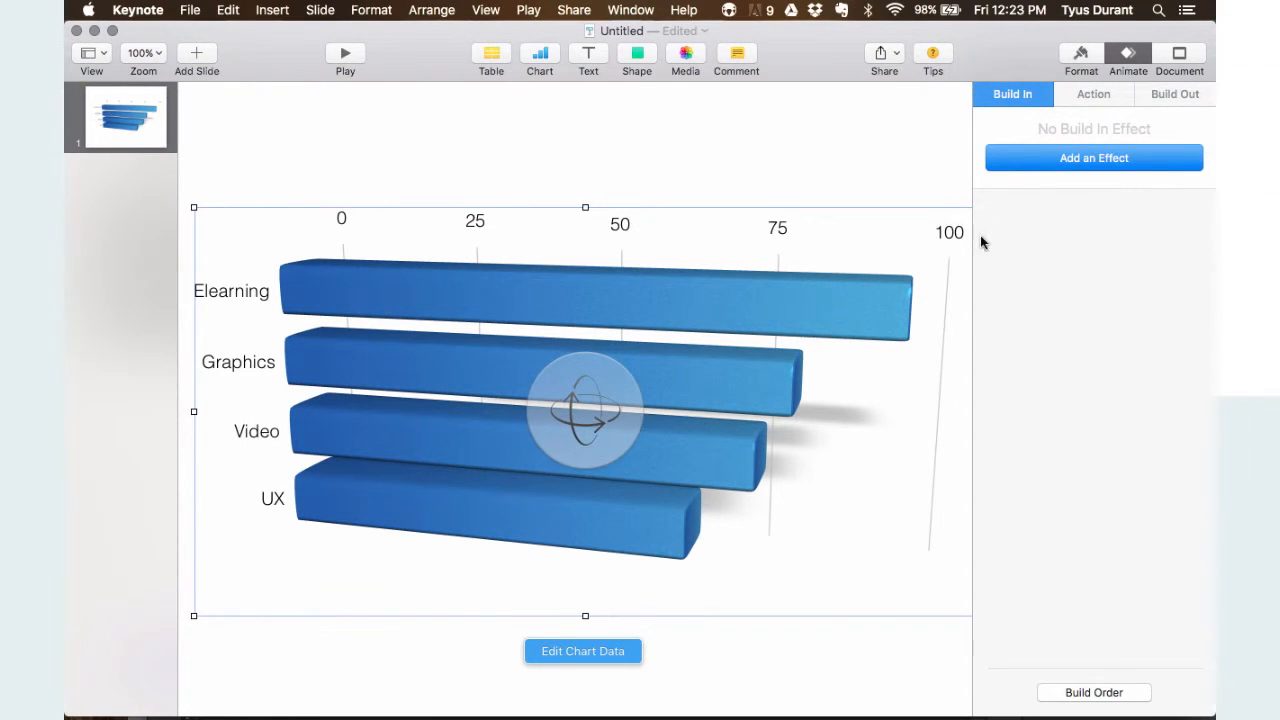
# - Add the 3D Grow build-in effect to the chart and set its duration to 0.60 s
pyautogui.click(1087, 158)
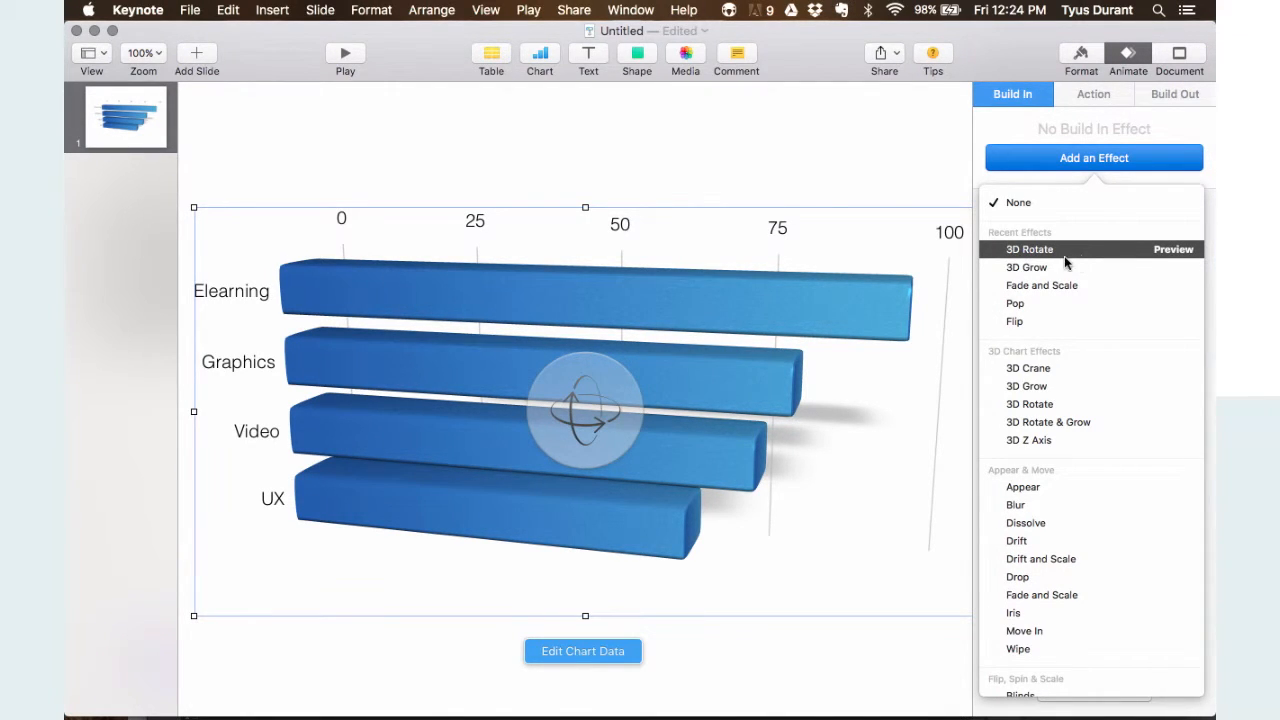
pyautogui.click(1174, 268)
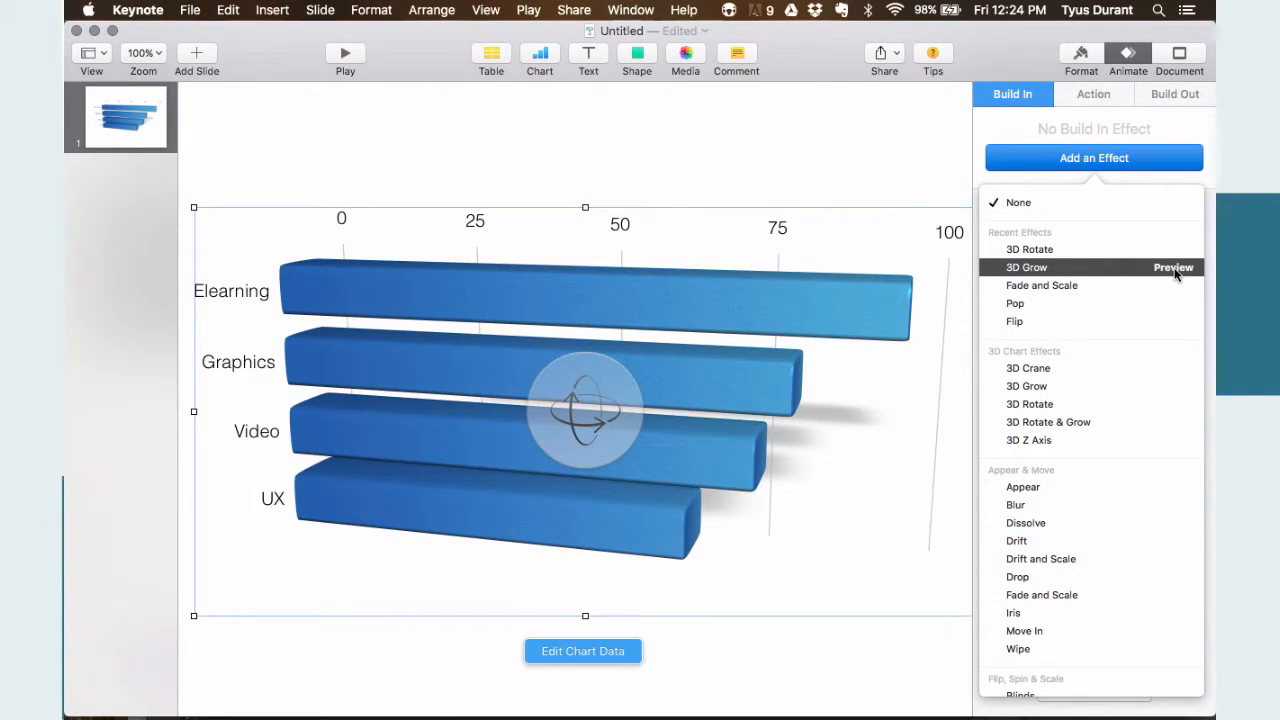
pyautogui.click(1060, 266)
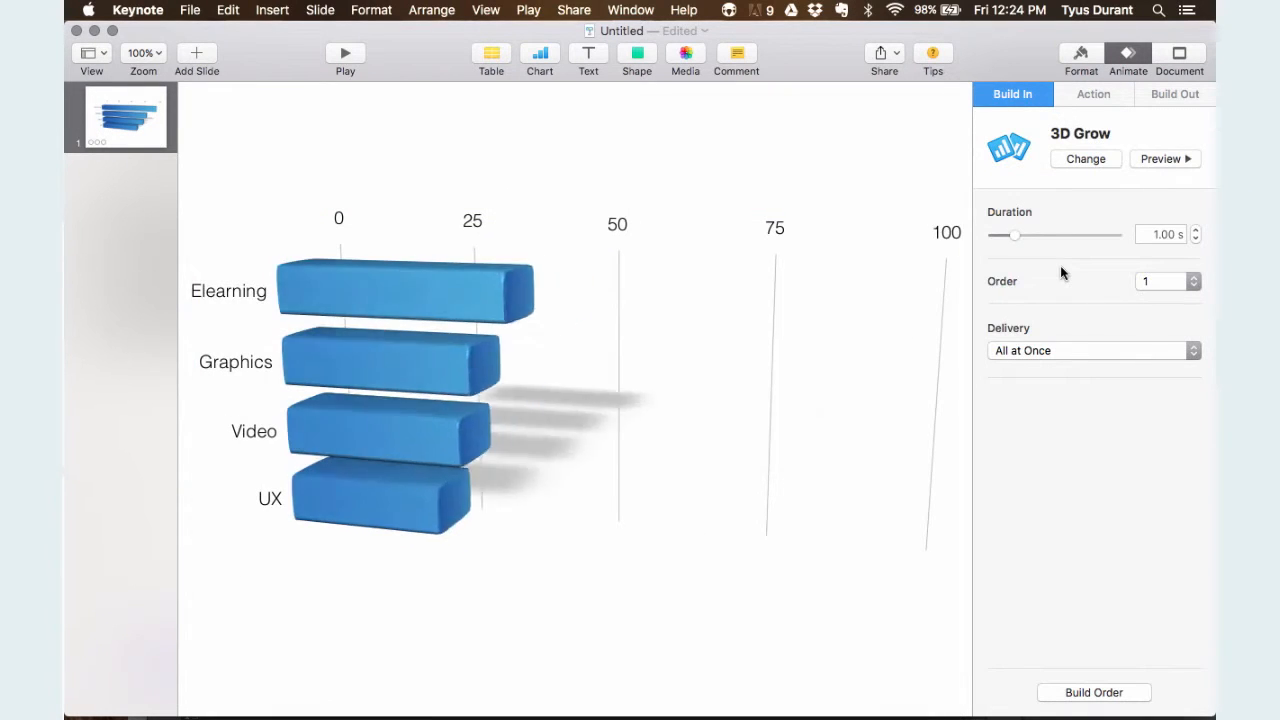
pyautogui.click(1195, 239)
pyautogui.click(1195, 239)
pyautogui.click(1195, 239)
pyautogui.click(1195, 239)
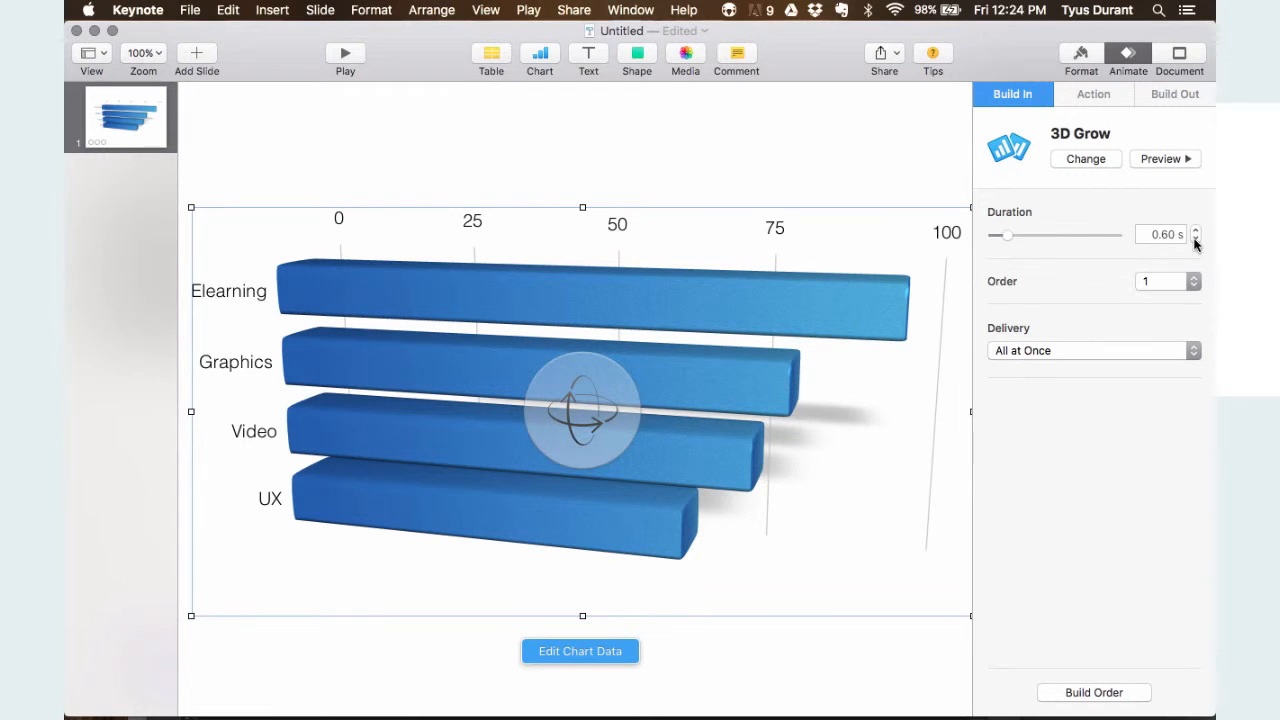
# - Set the build's delivery to By Element in Series and its duration to 0.40 s, previewing the animation
pyautogui.click(1194, 351)
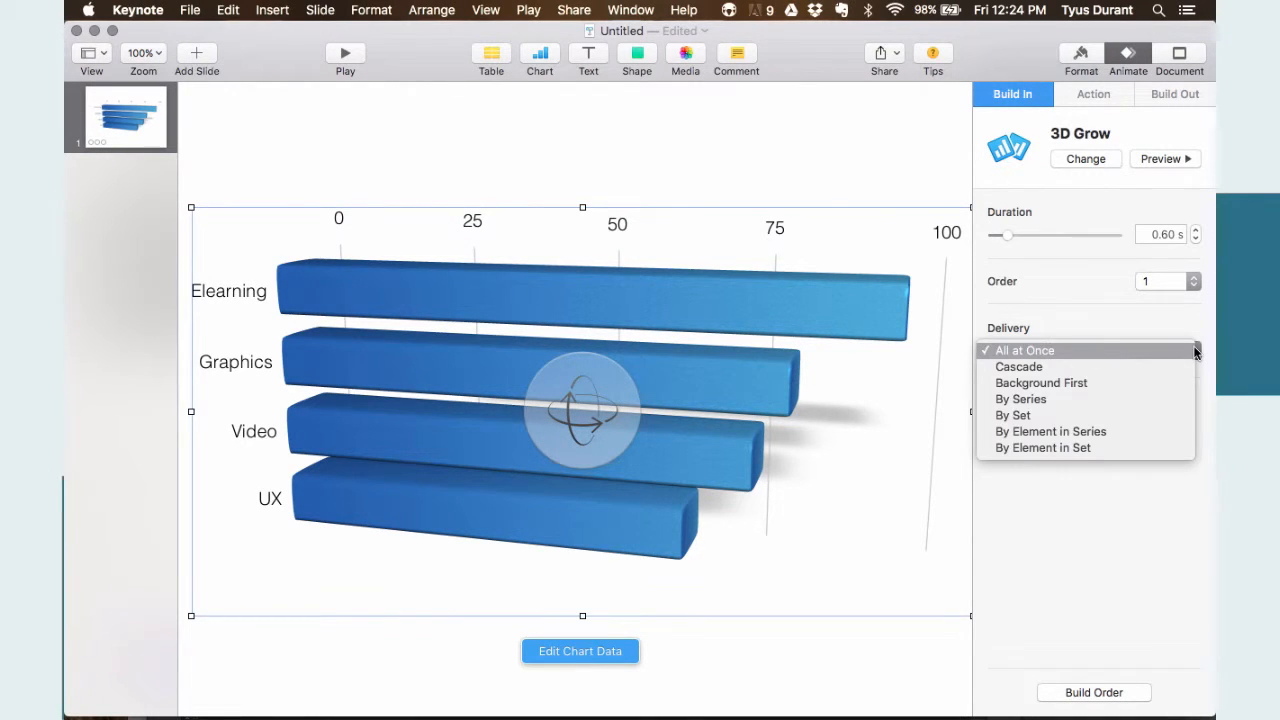
pyautogui.click(1150, 432)
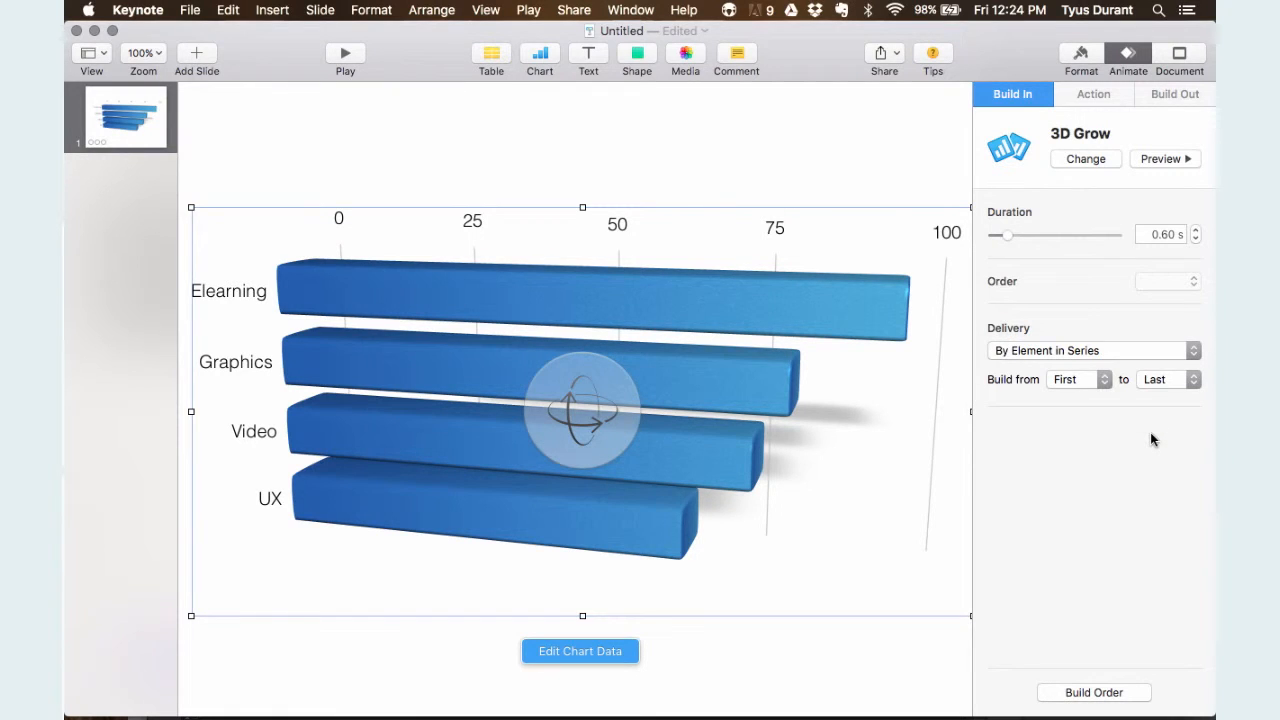
pyautogui.click(1161, 159)
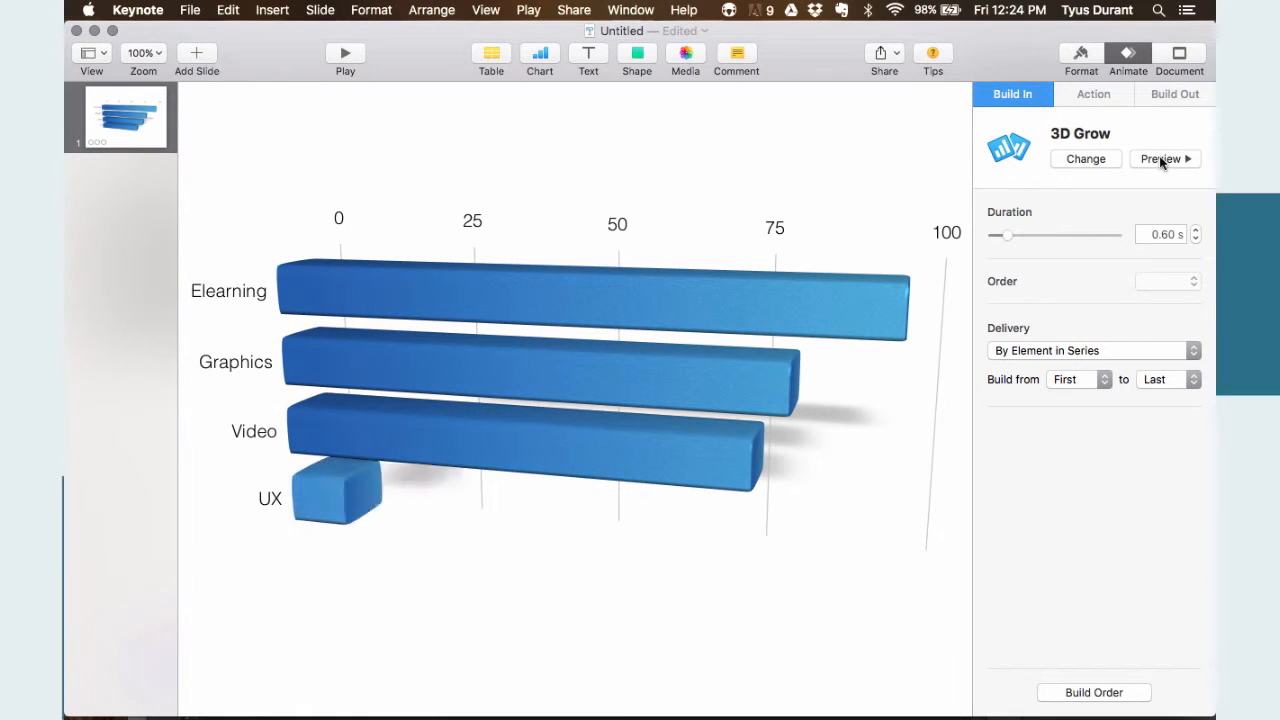
pyautogui.click(1195, 240)
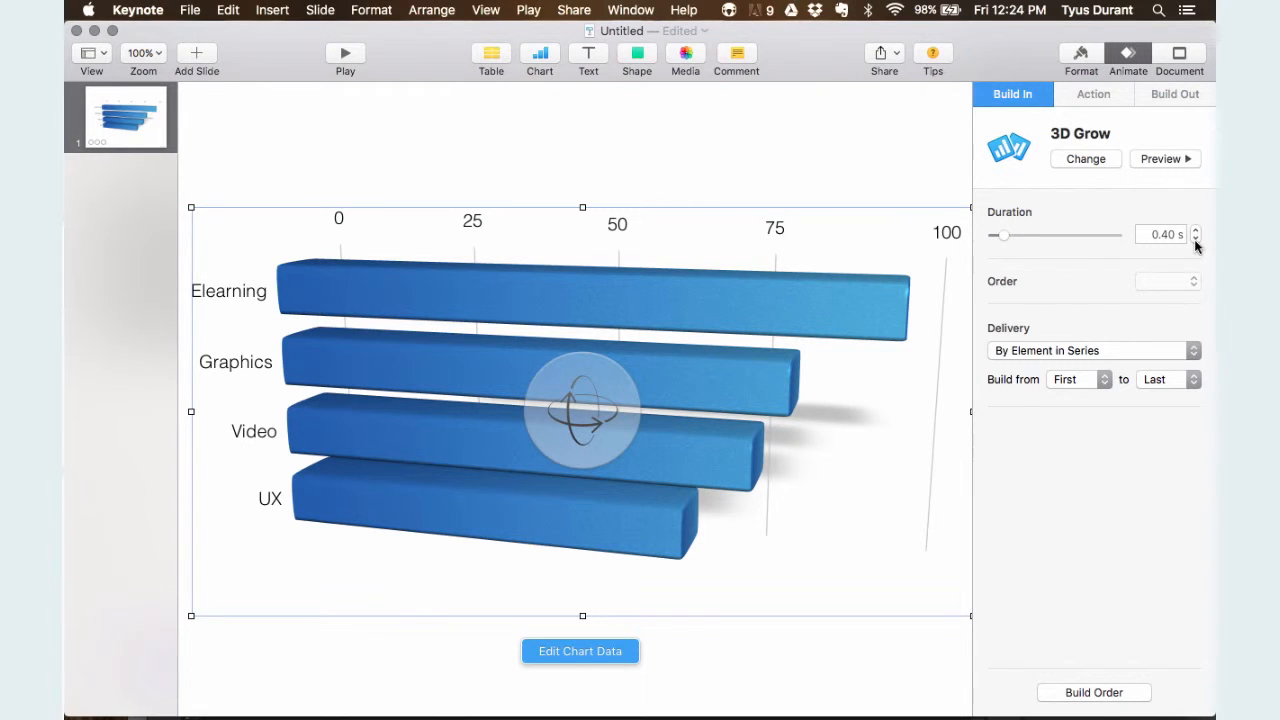
pyautogui.click(1161, 158)
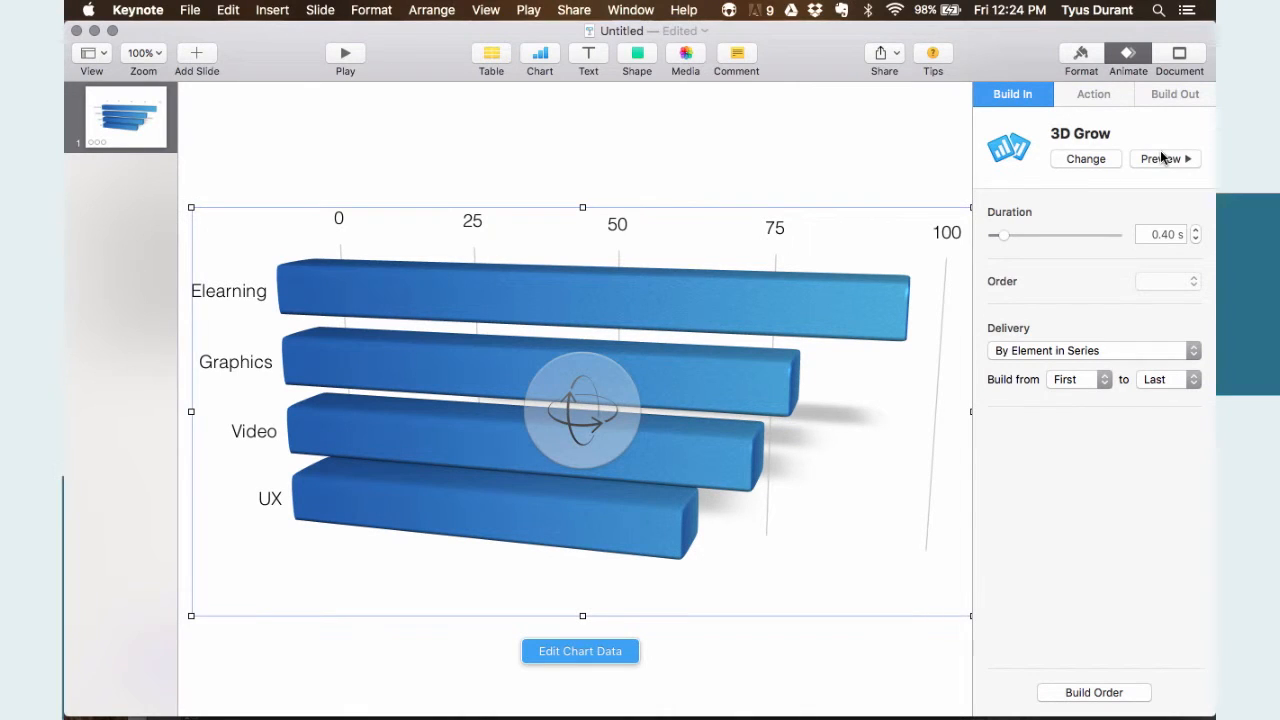
# - Set the build's delivery to Cascade and preview the chart animation
pyautogui.click(1187, 351)
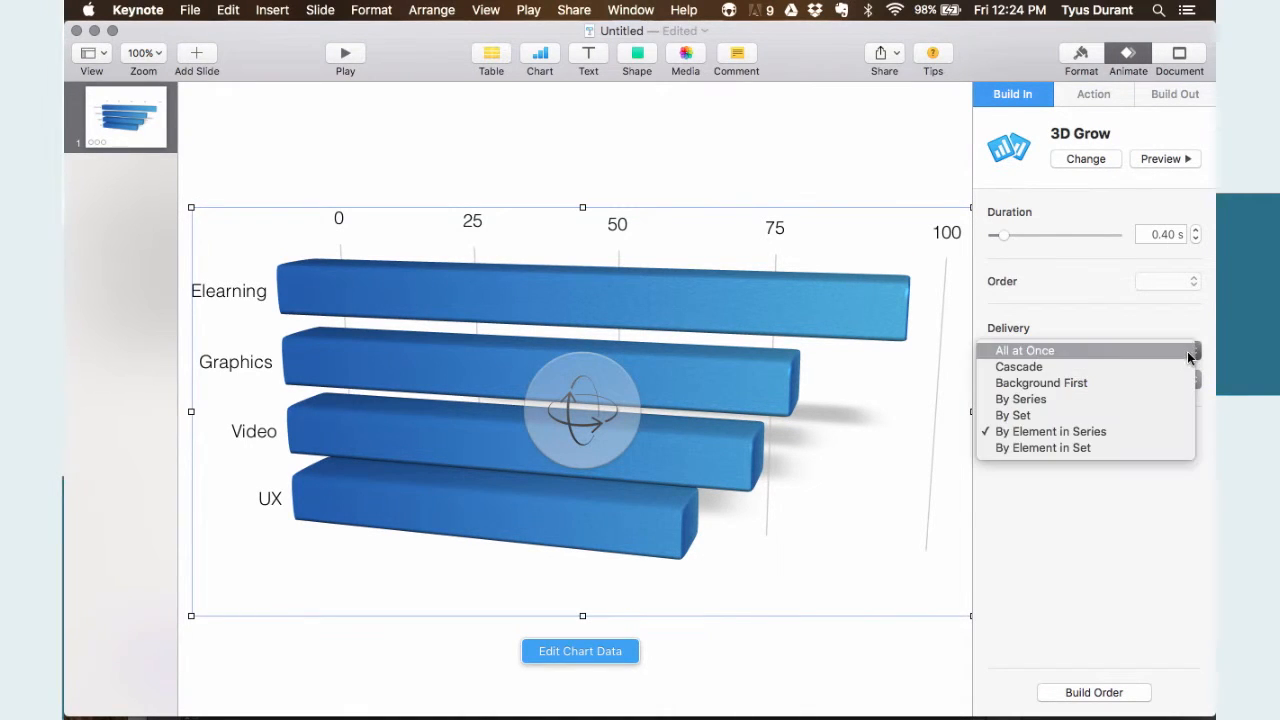
pyautogui.click(1153, 363)
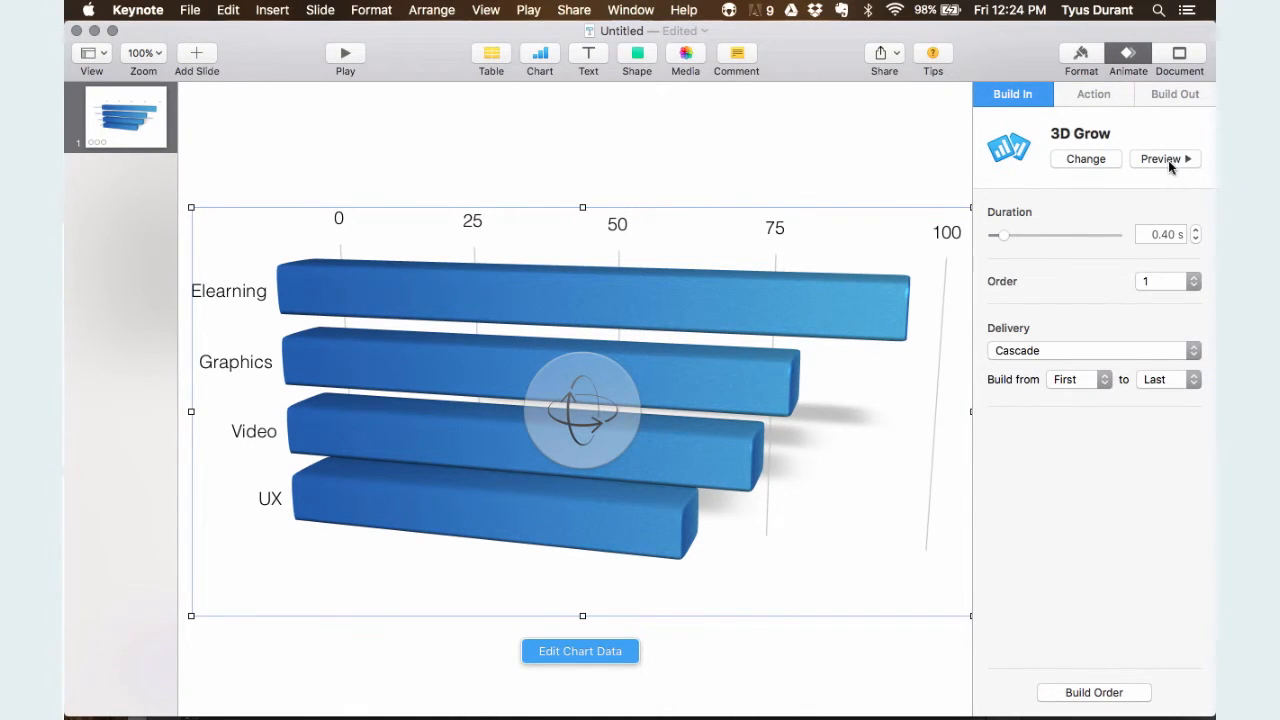
pyautogui.click(1160, 159)
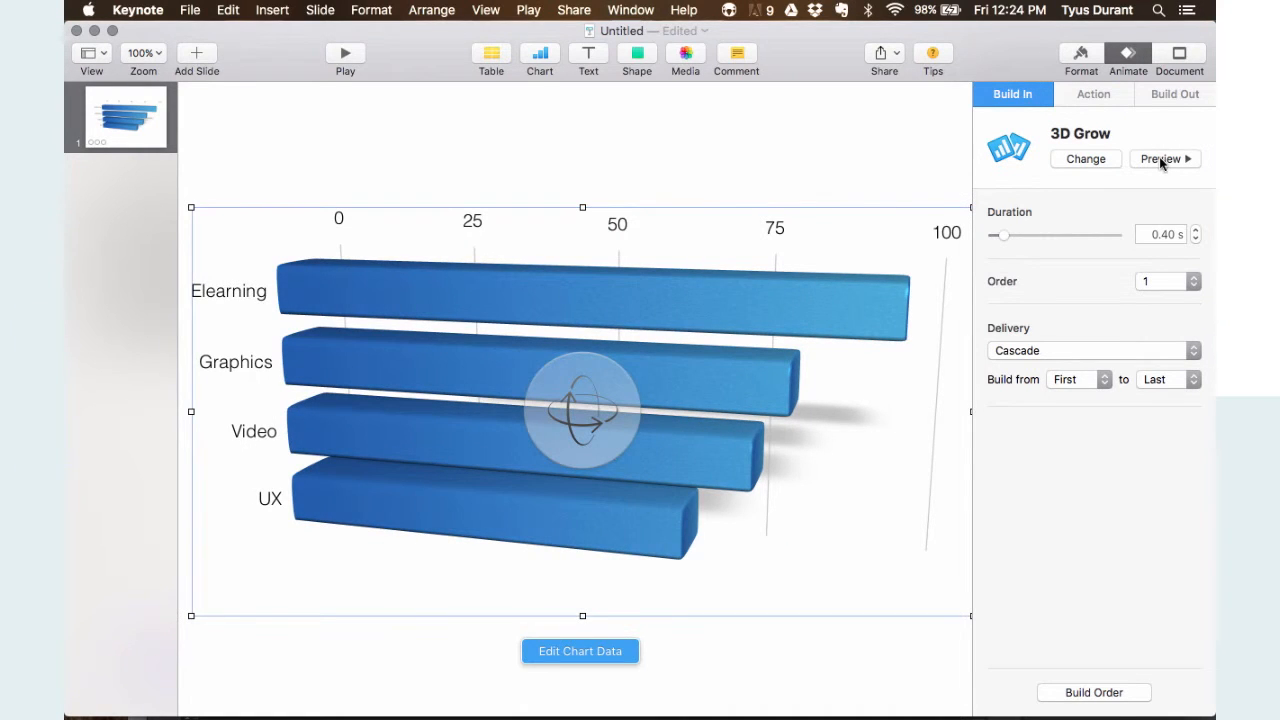
# - Set the chart's 3D Grow build duration to 0.80 s and its start to After Transition
pyautogui.click(1196, 231)
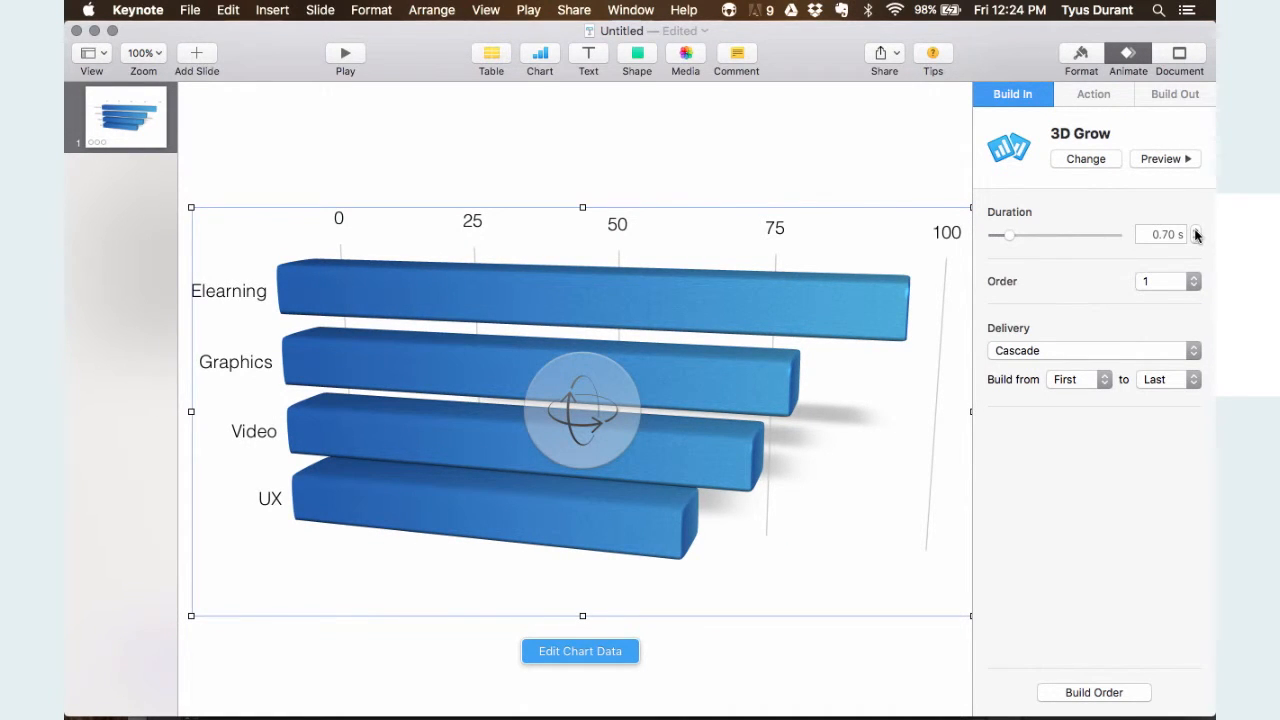
pyautogui.click(1167, 160)
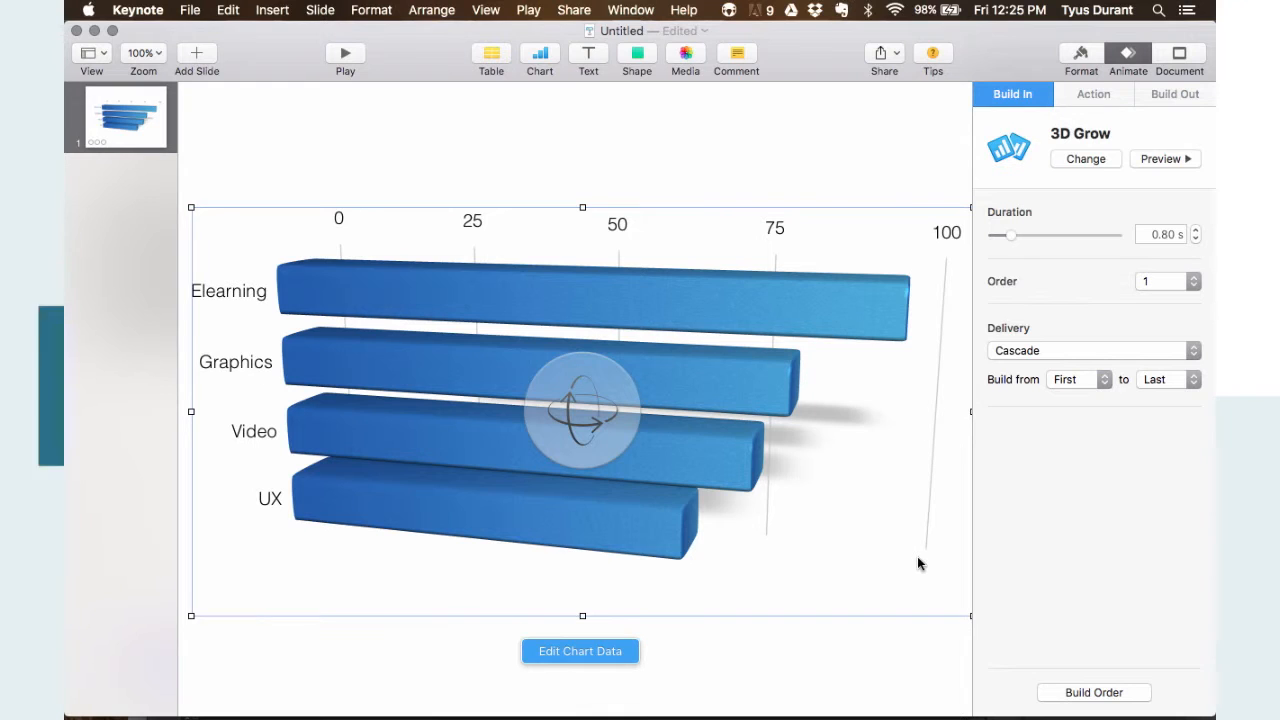
pyautogui.click(1096, 692)
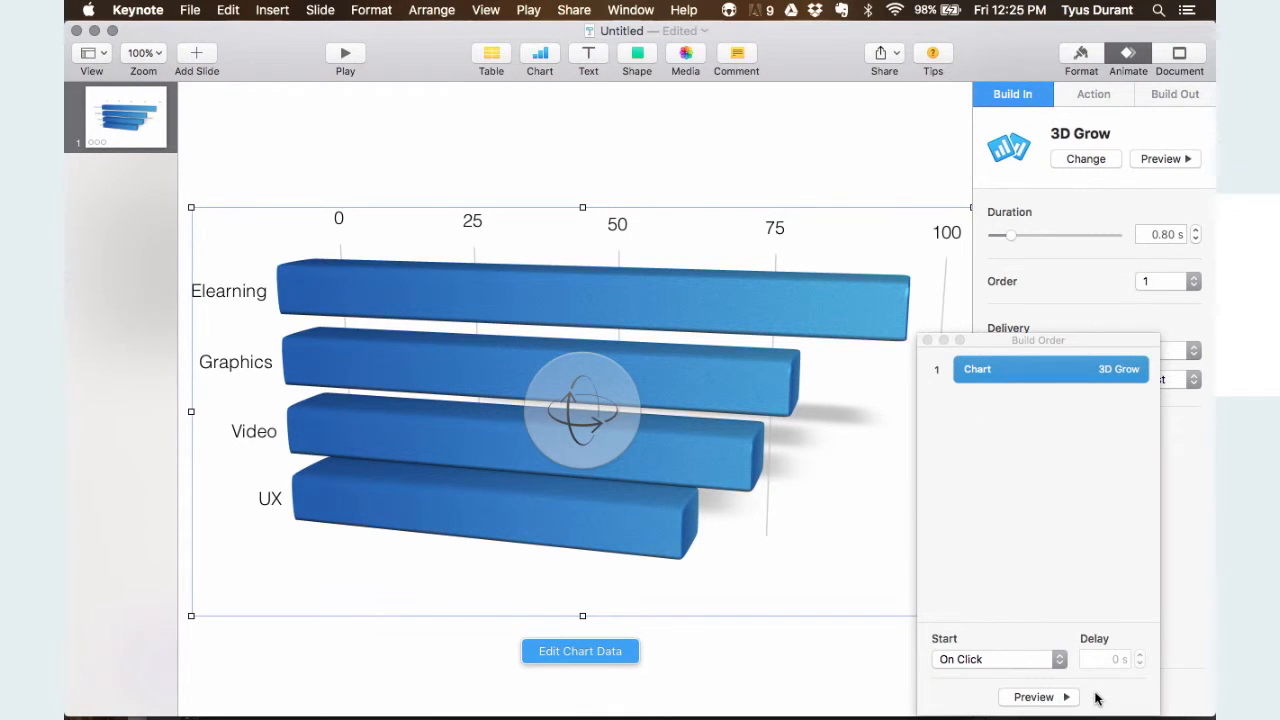
pyautogui.click(1058, 659)
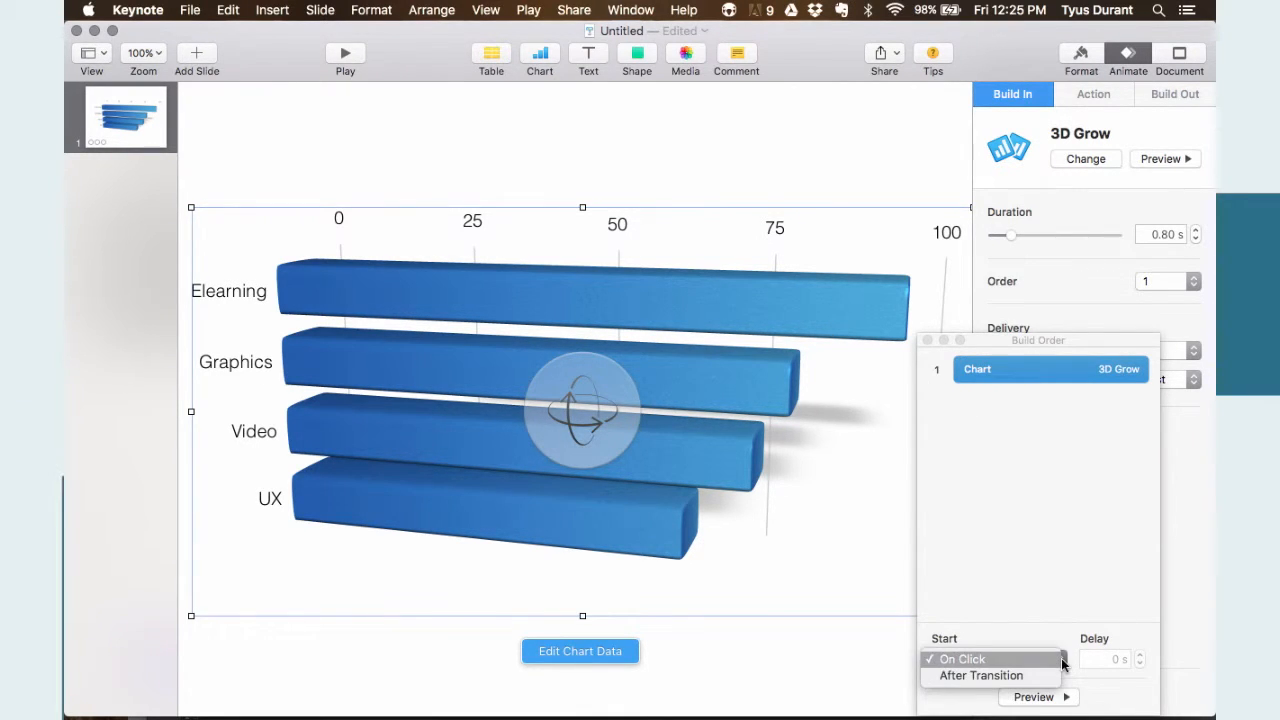
pyautogui.click(1000, 676)
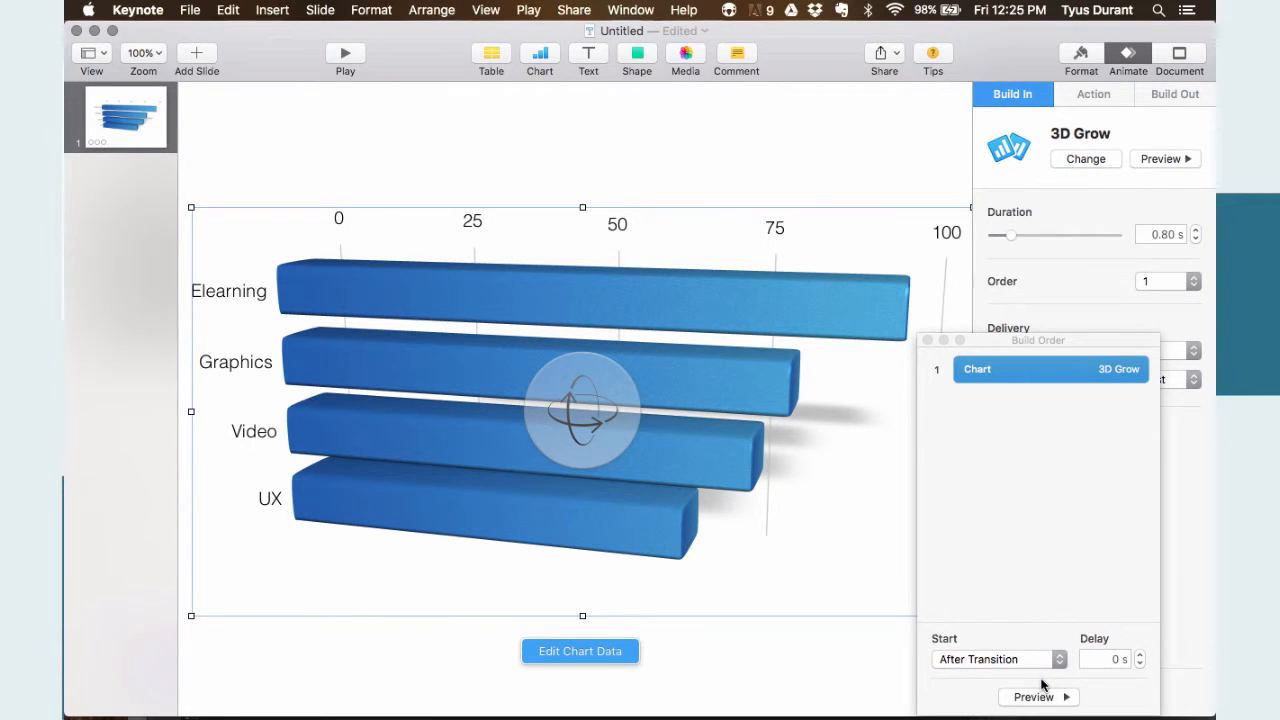
pyautogui.click(856, 115)
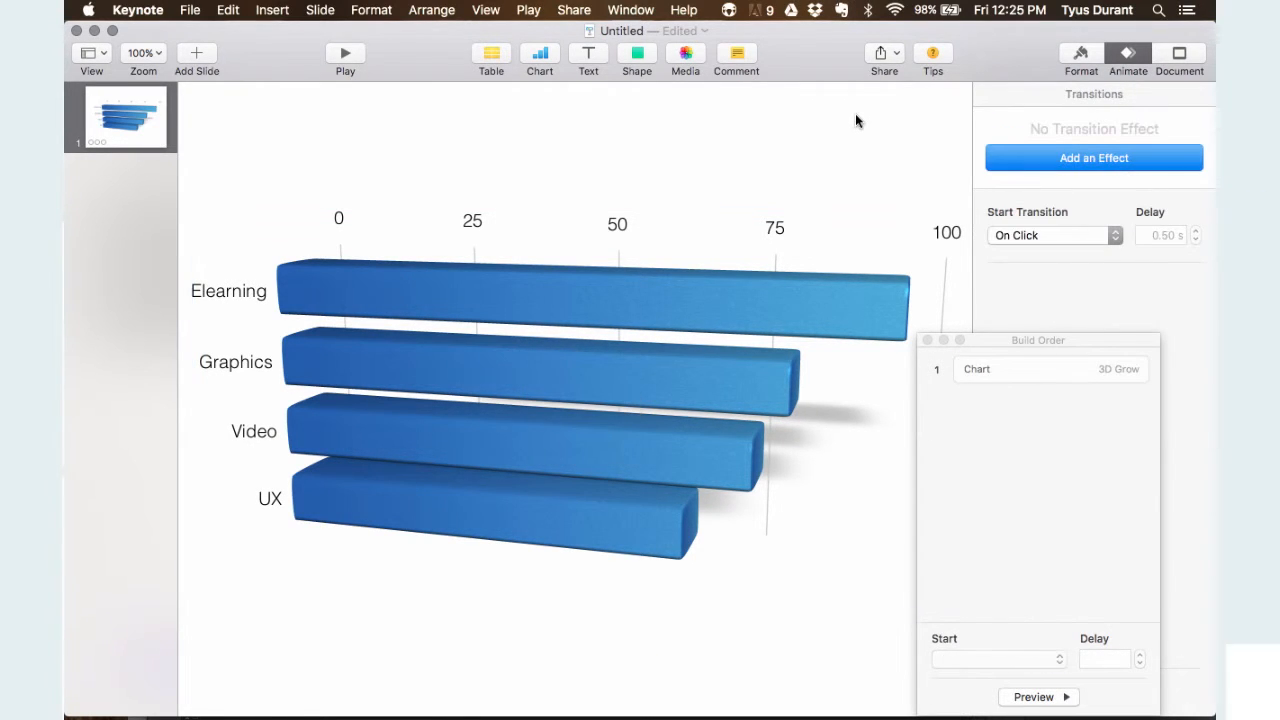
# - Export the presentation as a self-playing 1024x768 QuickTime movie named graph2 in the Pictures folder
pyautogui.click(191, 9)
pyautogui.moveTo(236, 198)
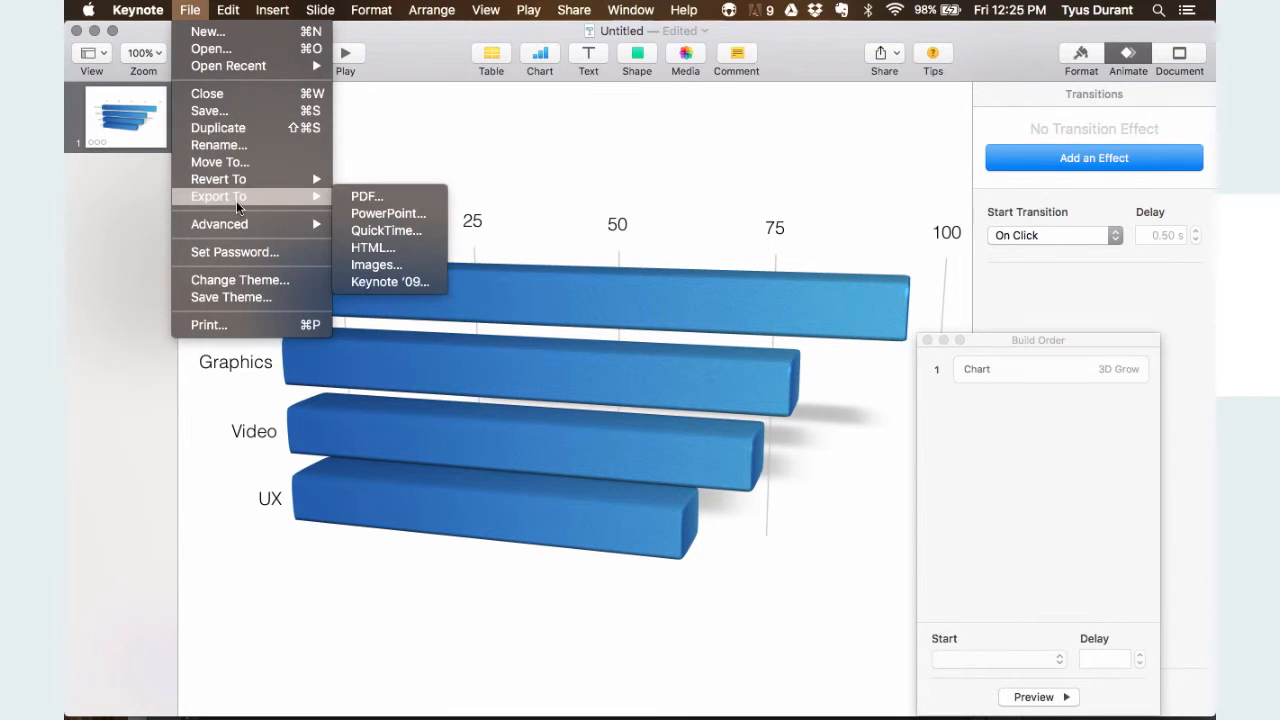
pyautogui.click(379, 233)
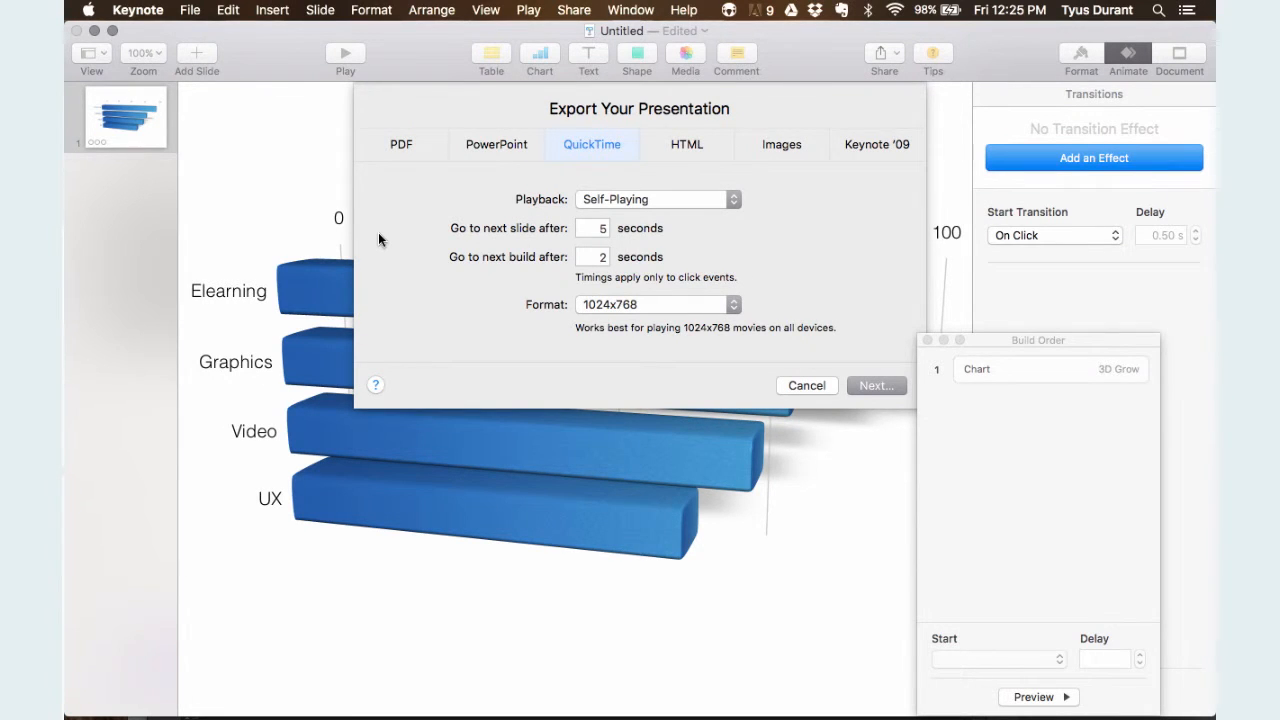
pyautogui.click(875, 386)
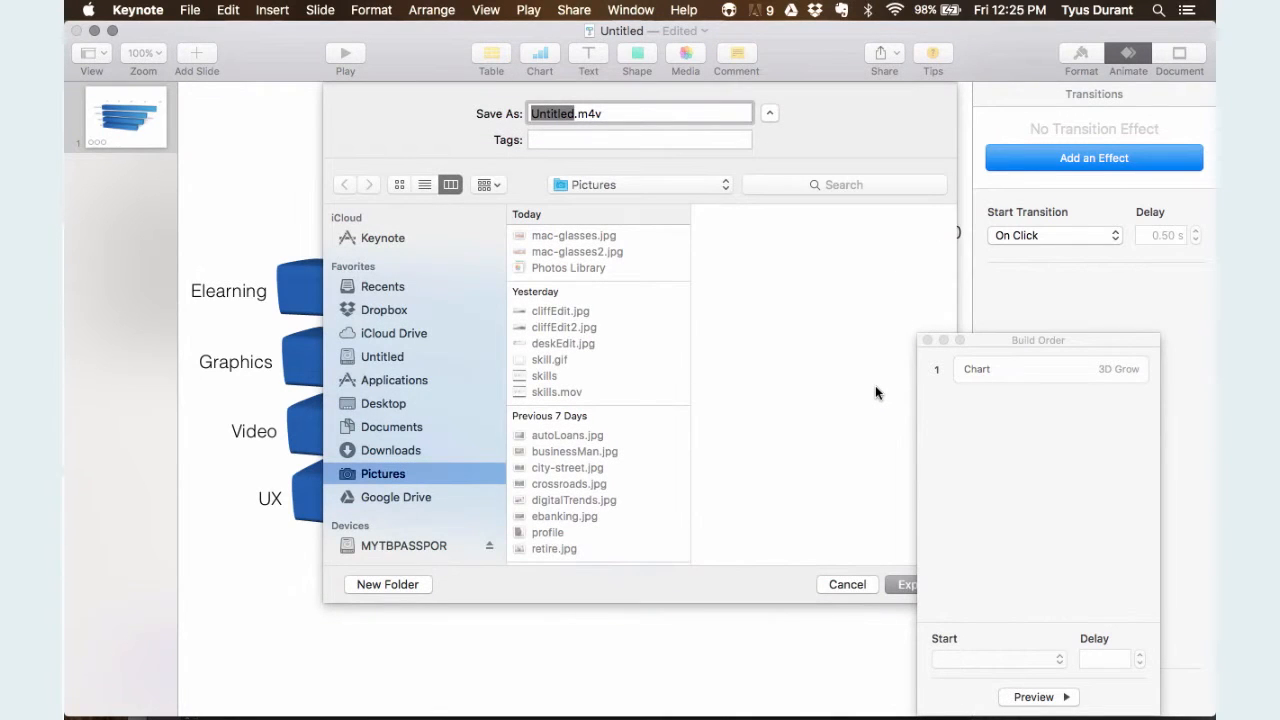
pyautogui.write('graph2')
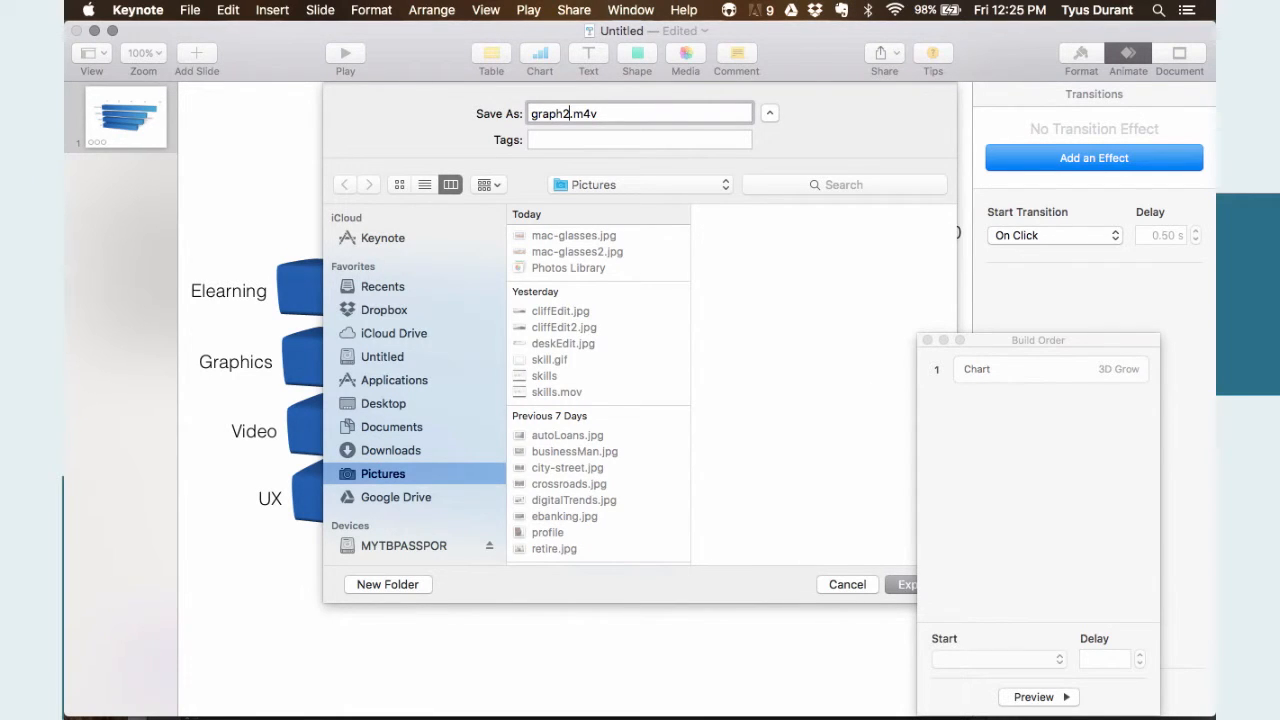
pyautogui.click(901, 588)
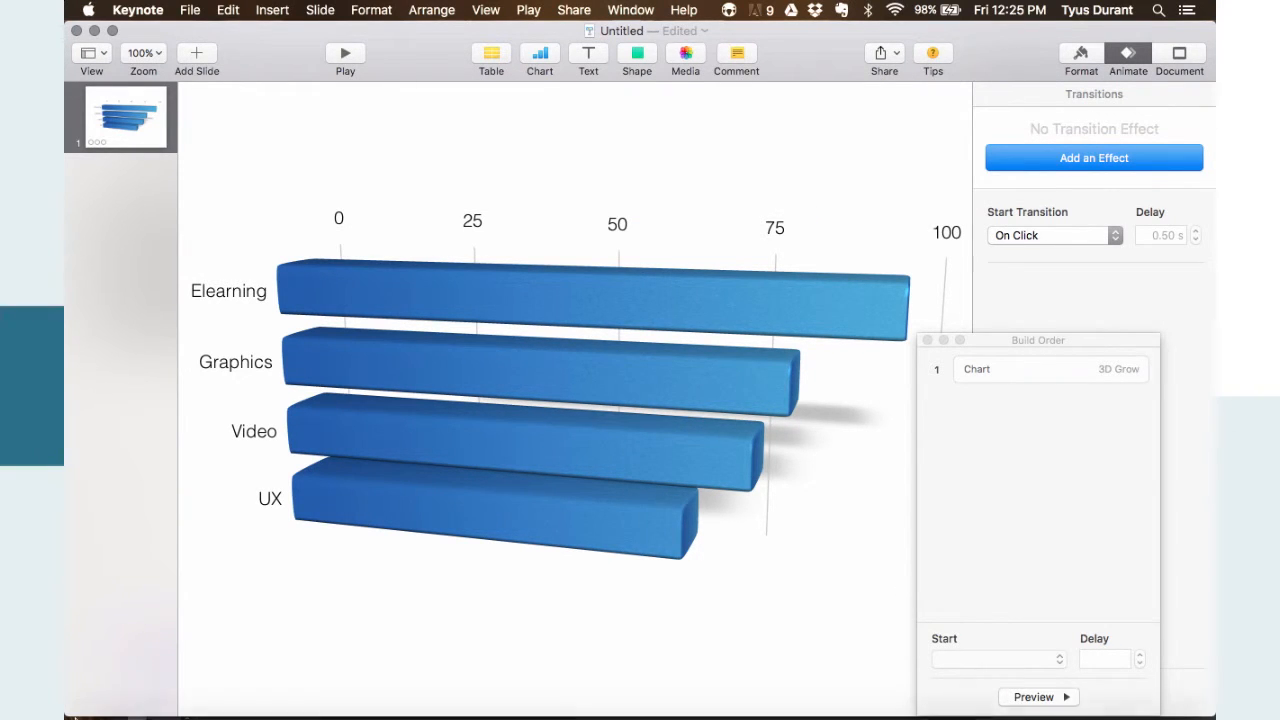
# - Switch to Photoshop, close the Untitled-3 document without saving, and move the application window fully into view
pyautogui.moveTo(97, 710)
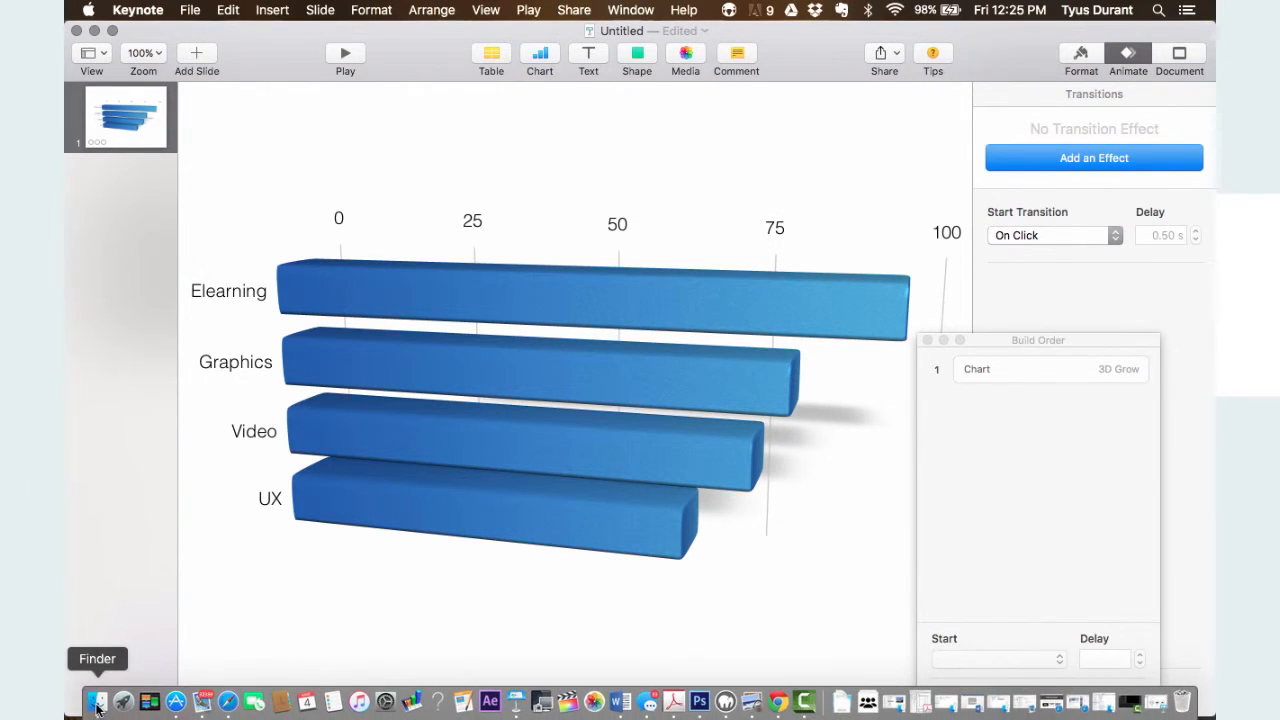
pyautogui.click(700, 706)
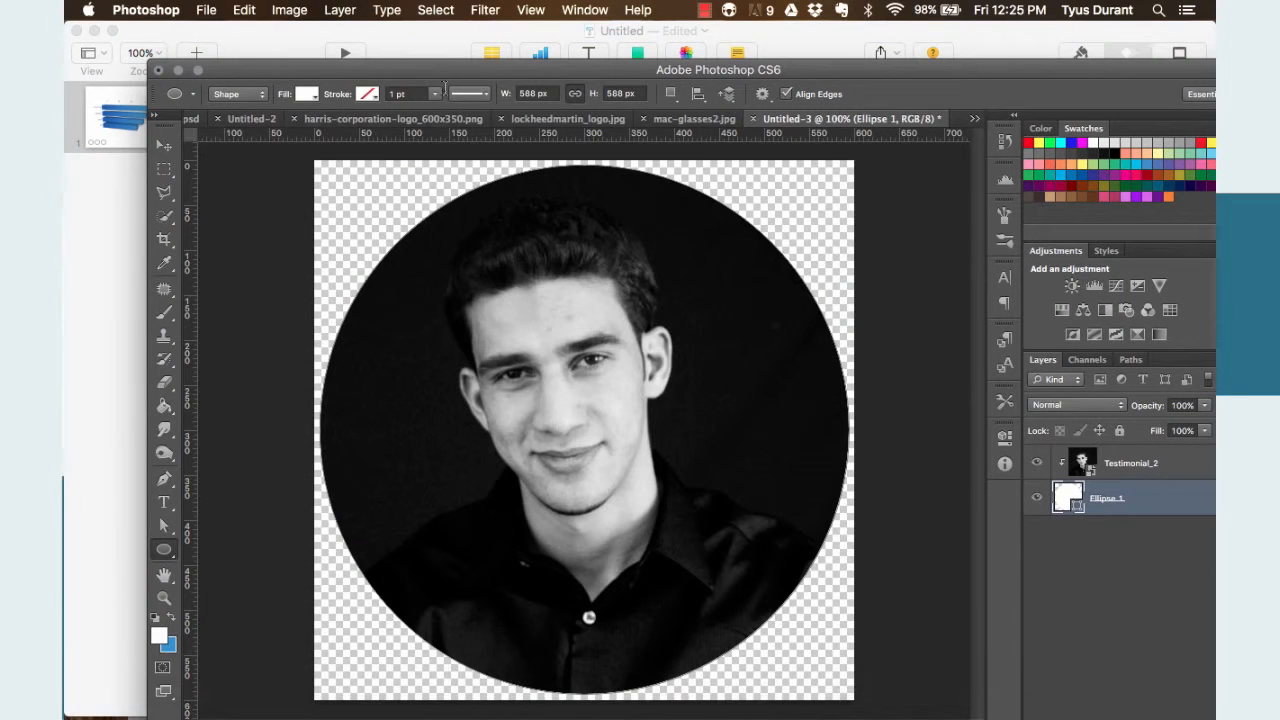
pyautogui.click(754, 119)
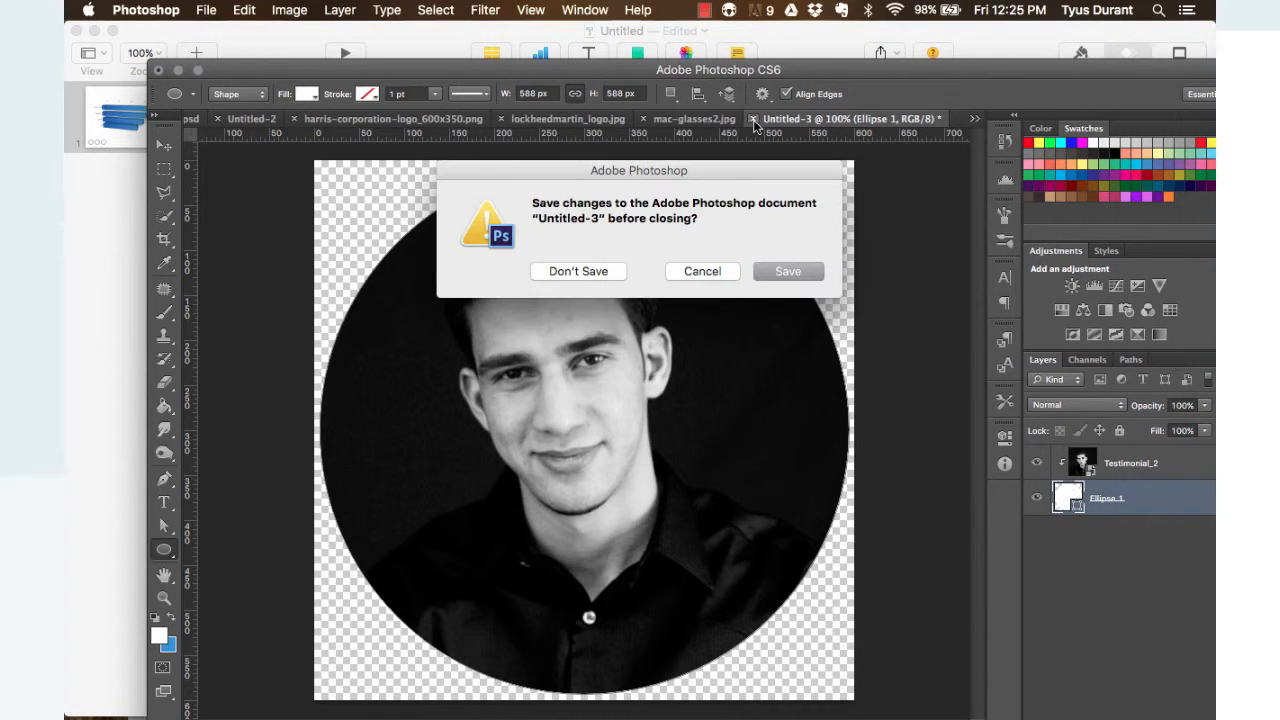
pyautogui.click(610, 275)
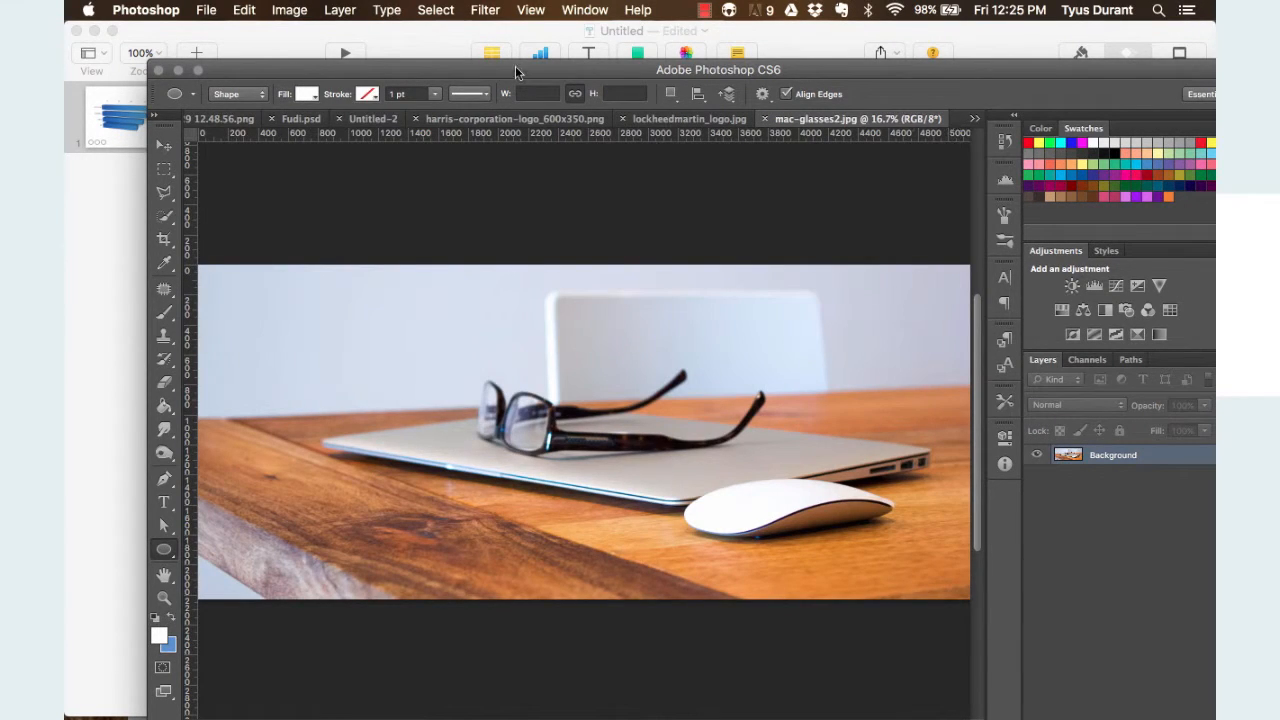
pyautogui.moveTo(250, 66); pyautogui.dragTo(173, 32)
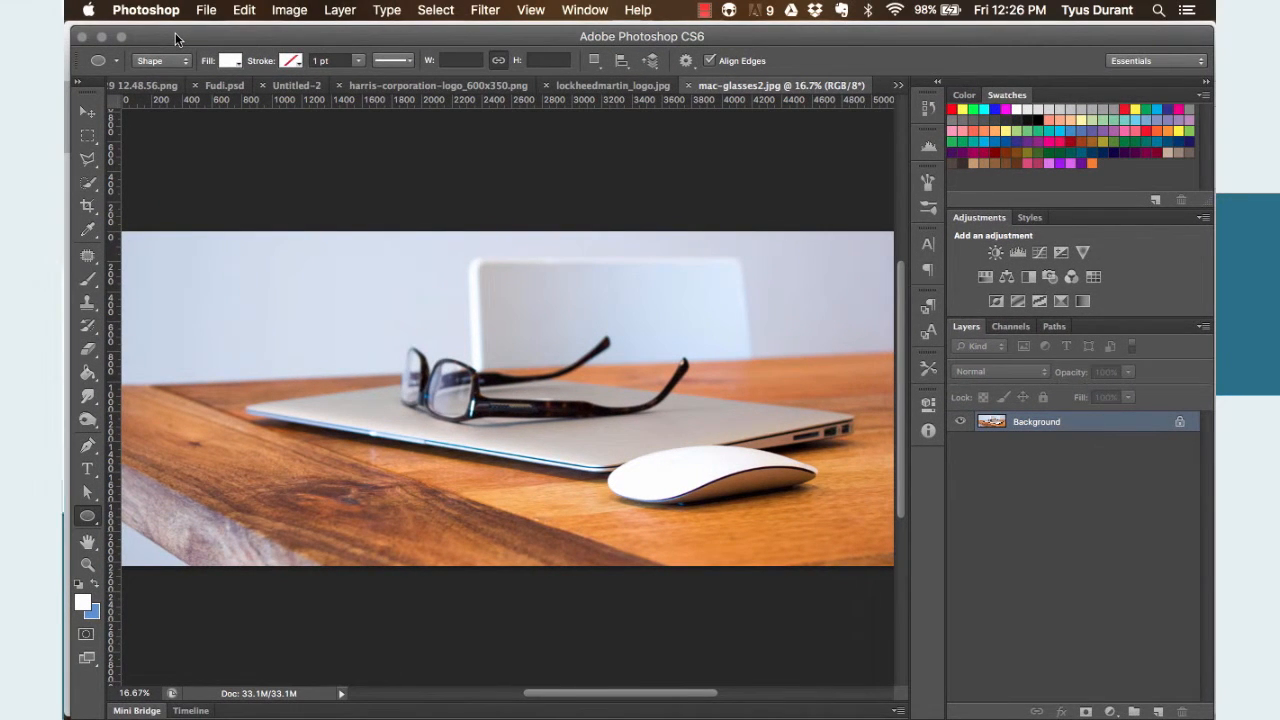
# - Create a new document from the Film & Video preset at NTSC DV size, 720 x 480 pixels
pyautogui.click(205, 10)
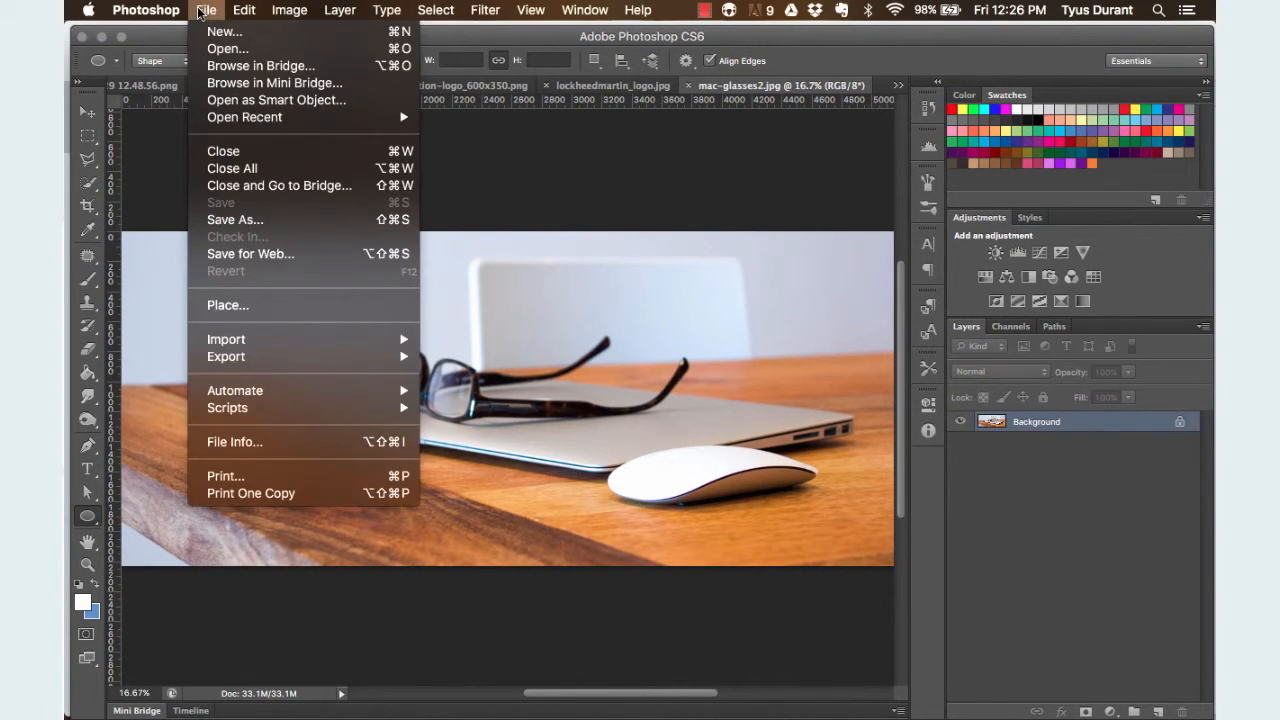
pyautogui.click(228, 34)
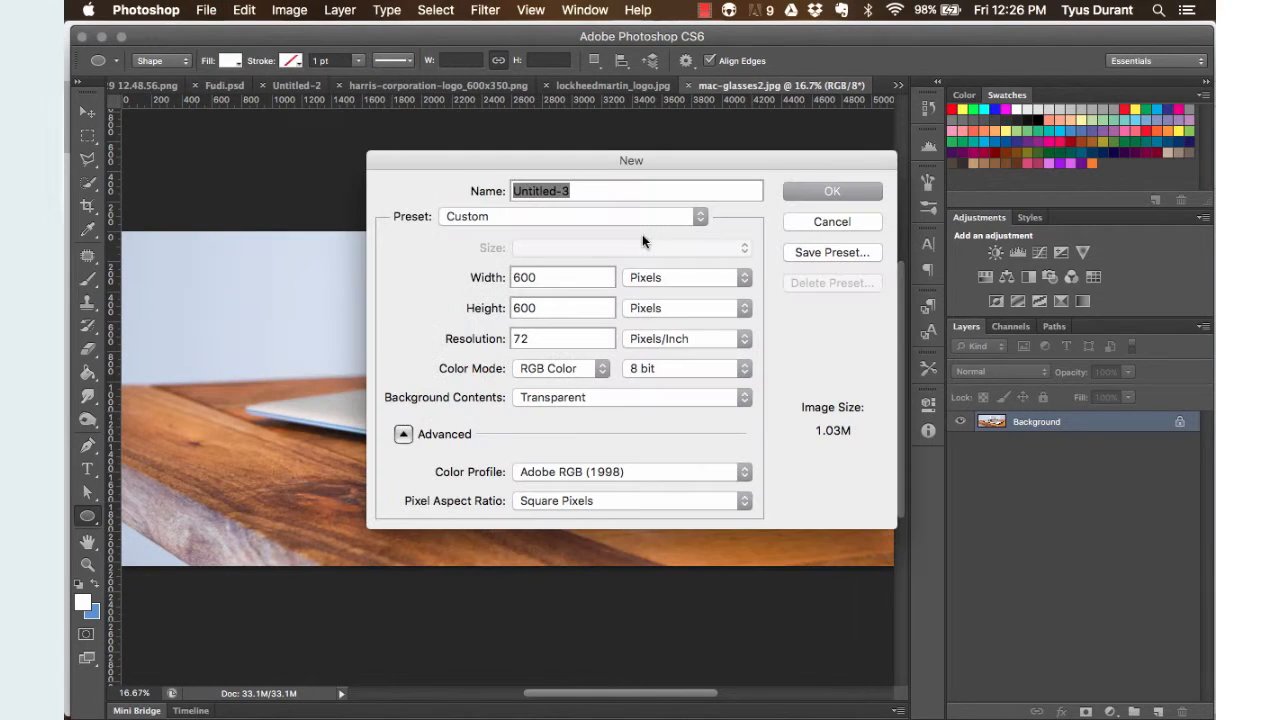
pyautogui.click(697, 216)
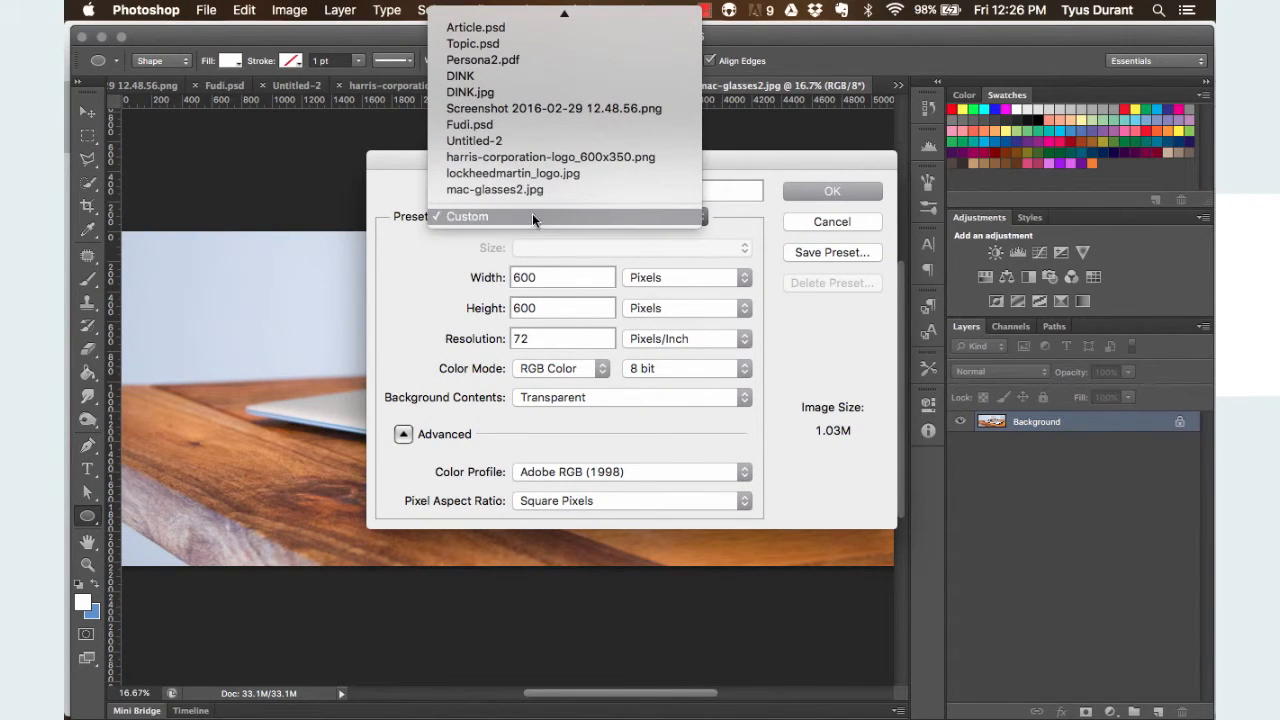
pyautogui.moveTo(568, 14)
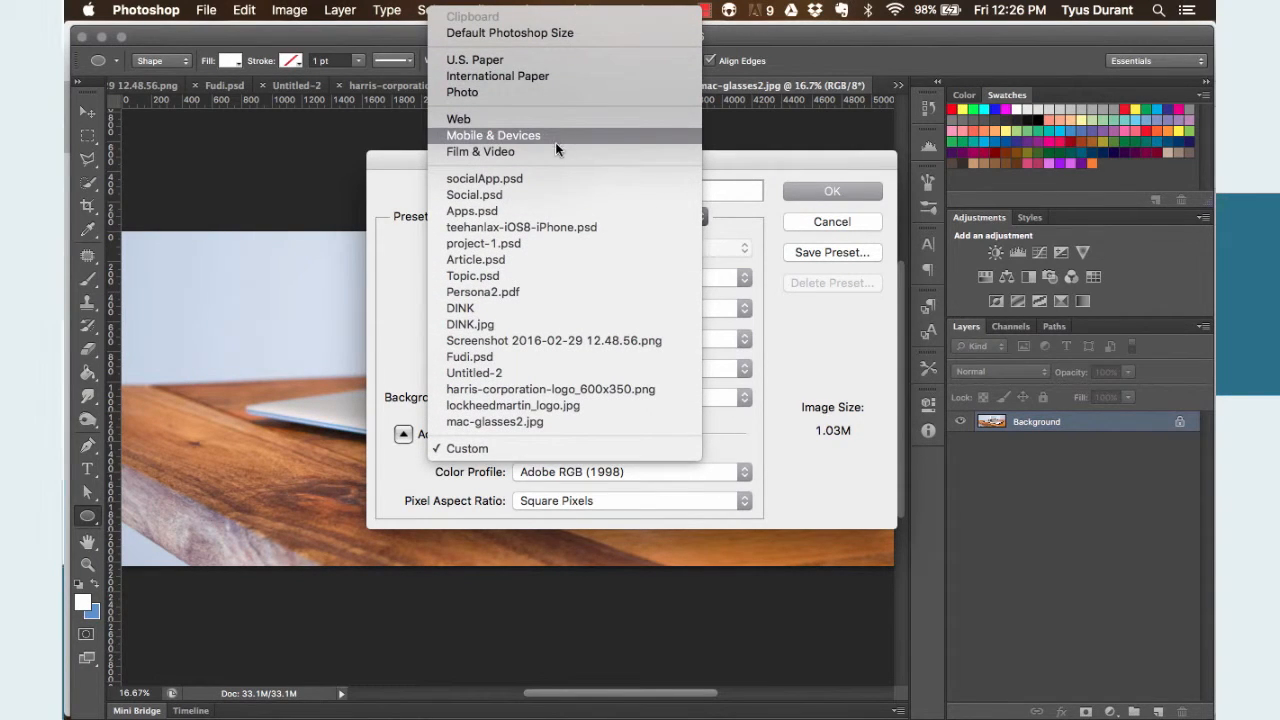
pyautogui.click(554, 152)
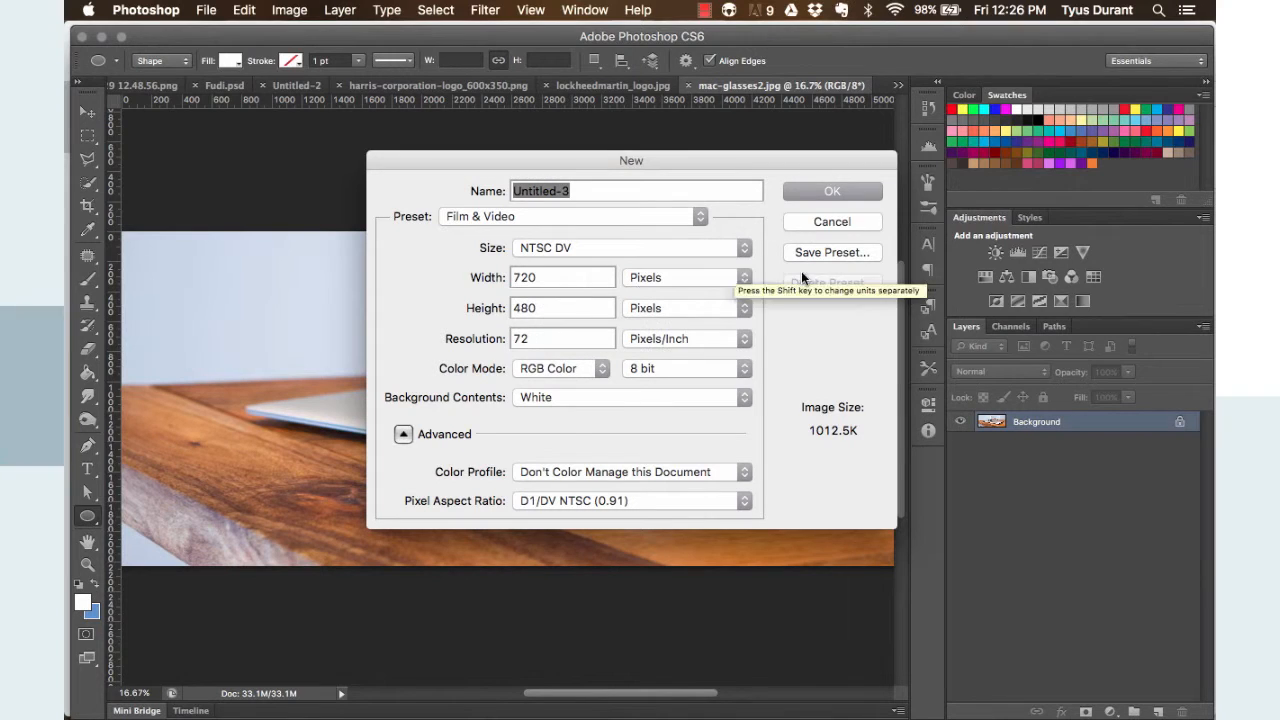
pyautogui.click(803, 190)
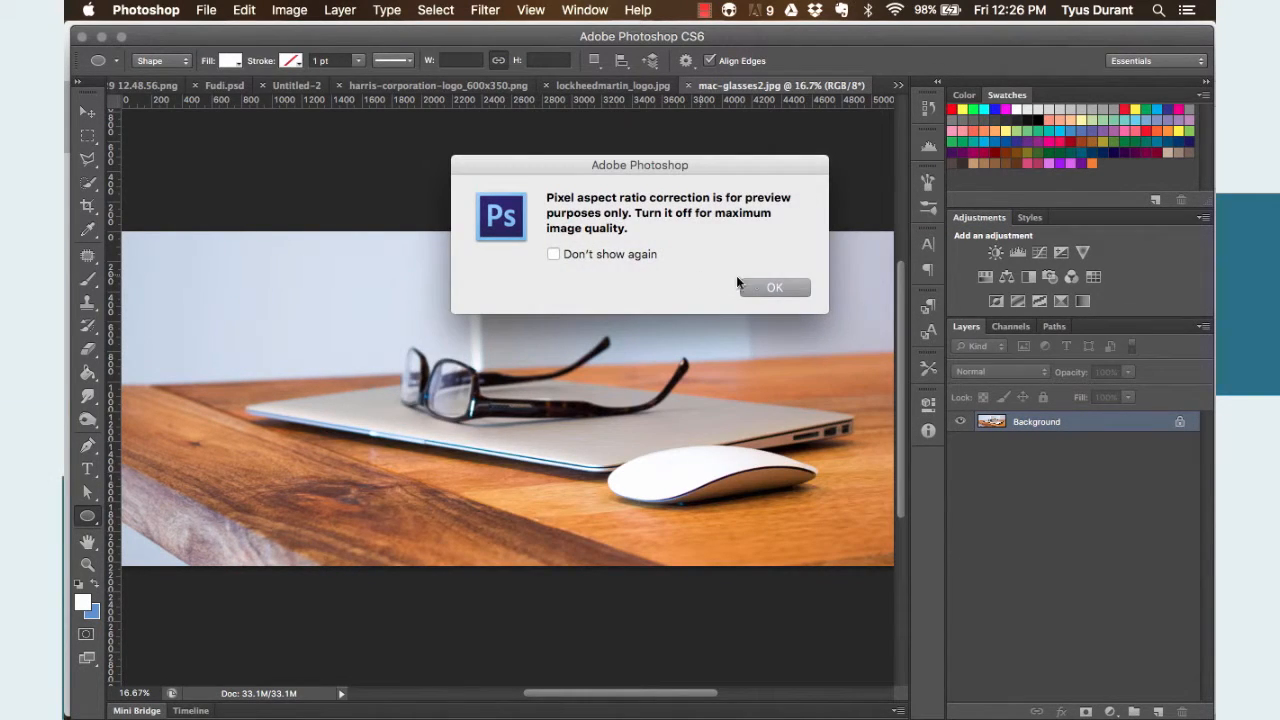
pyautogui.click(757, 289)
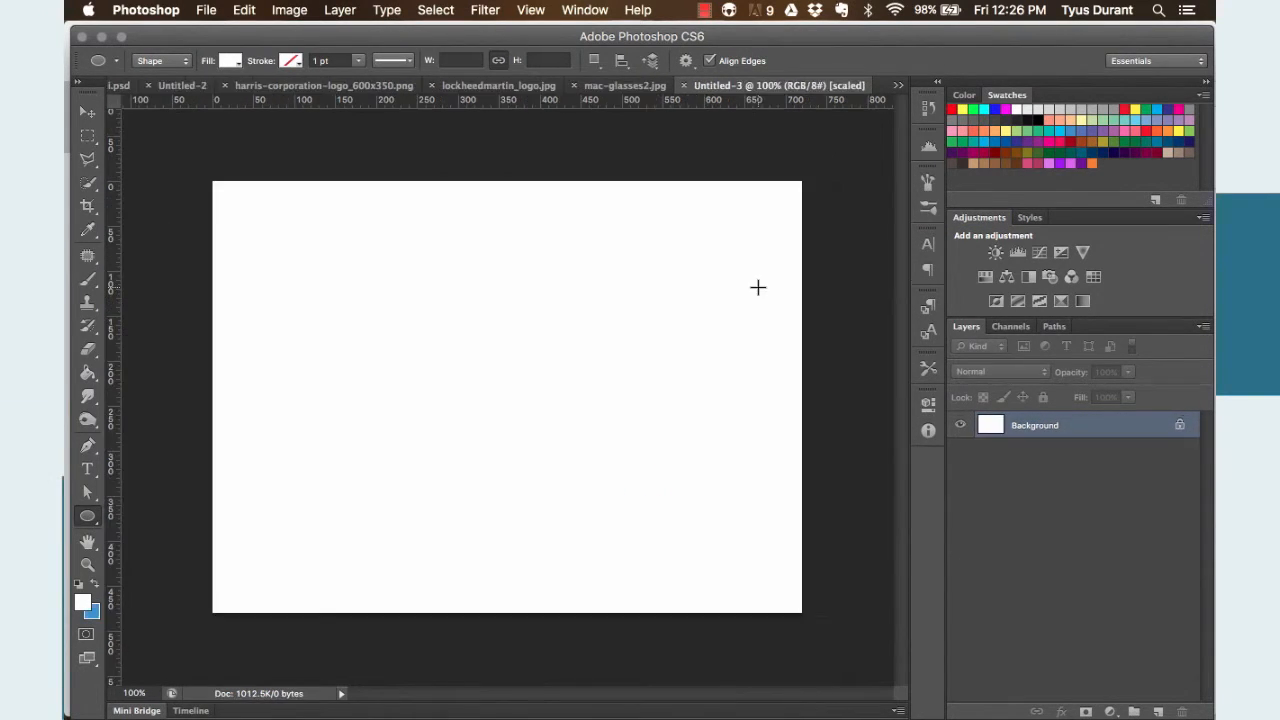
# - Choose the graph2 movie in the Pictures folder for importing its video frames to layers
pyautogui.click(208, 9)
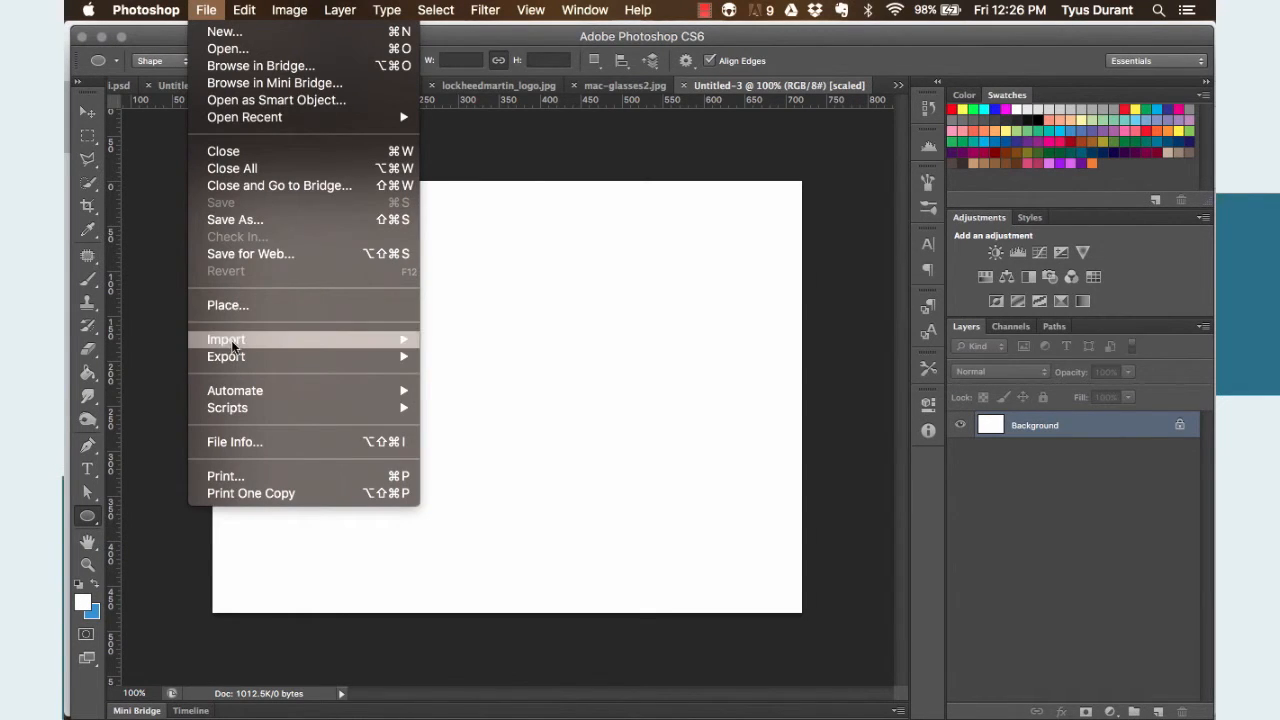
pyautogui.moveTo(231, 345)
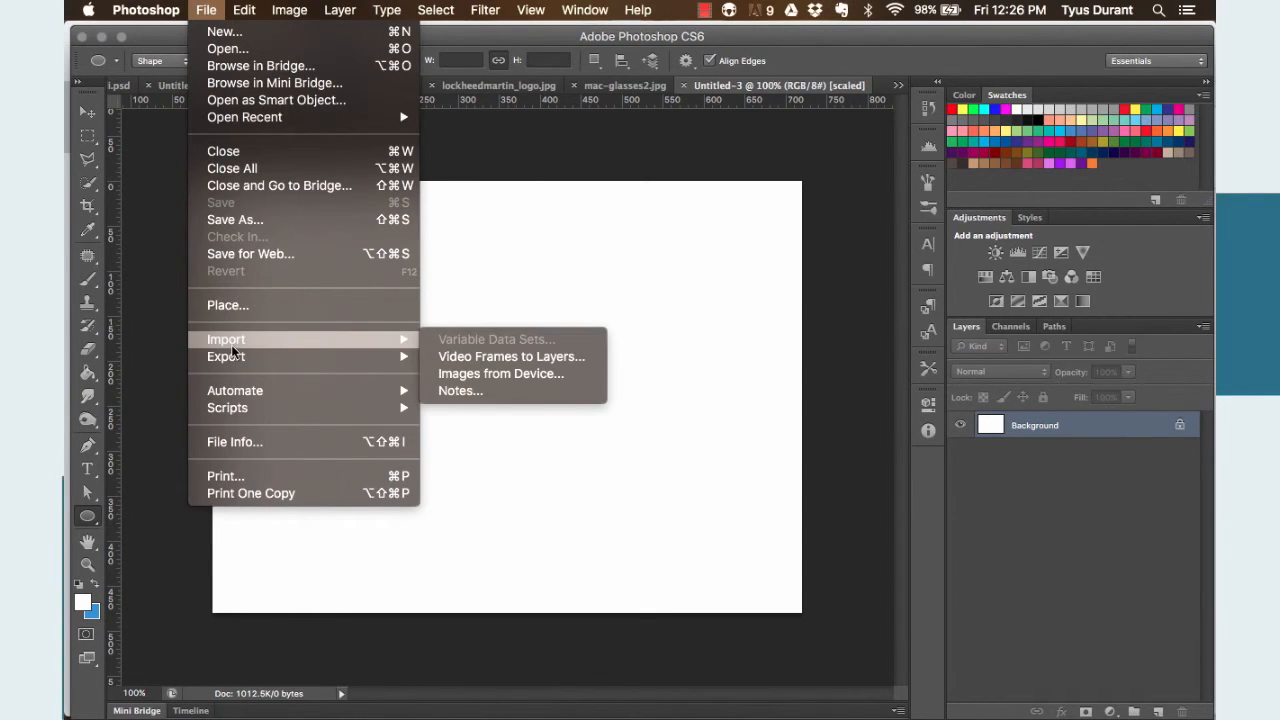
pyautogui.click(466, 356)
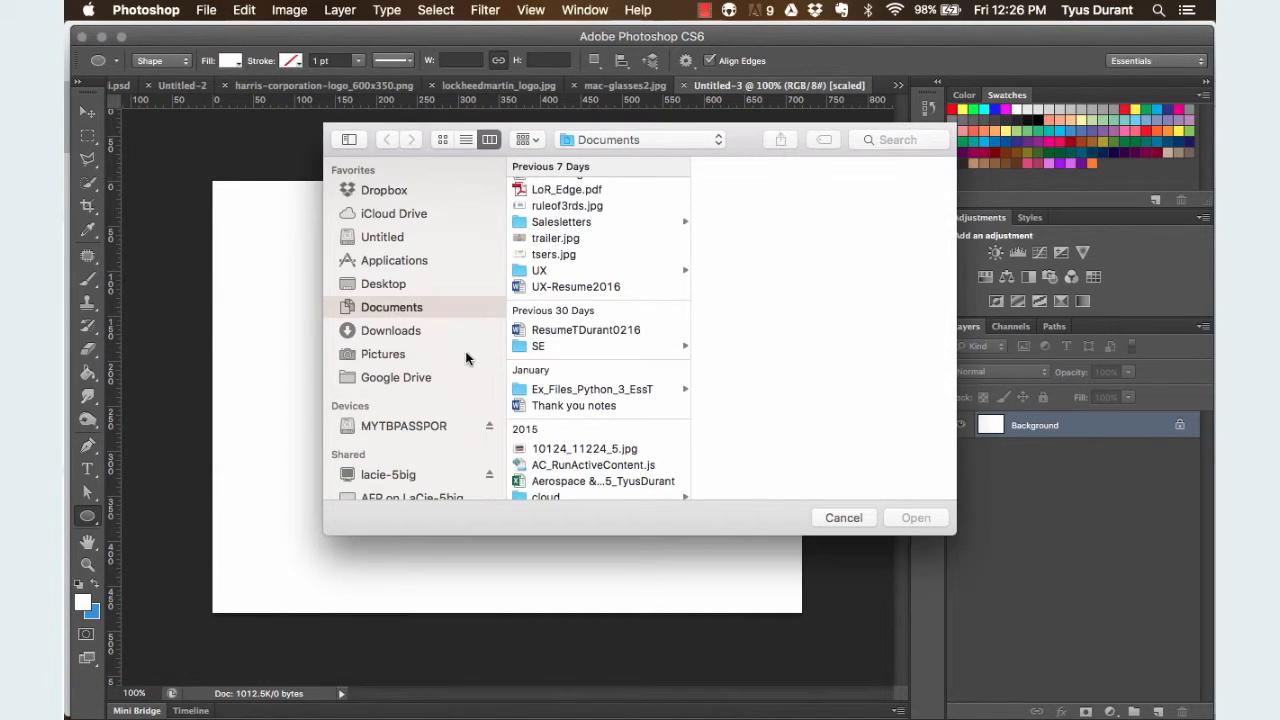
pyautogui.click(414, 354)
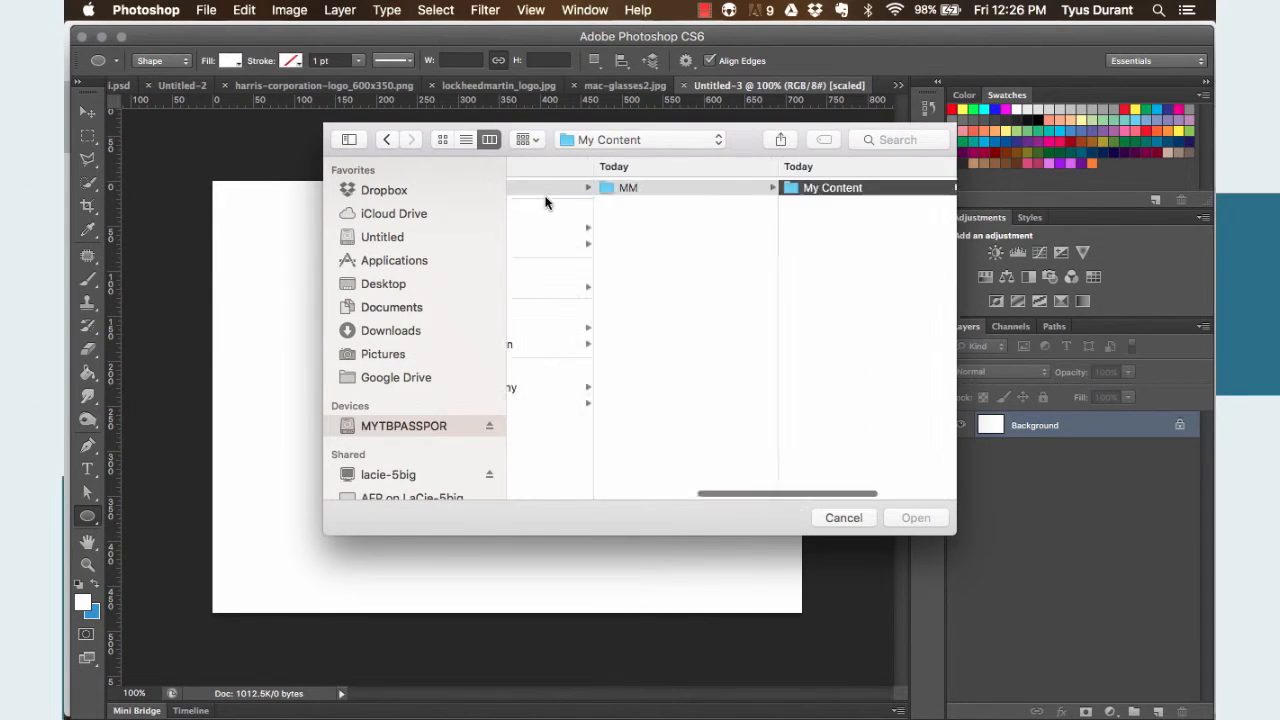
pyautogui.click(386, 354)
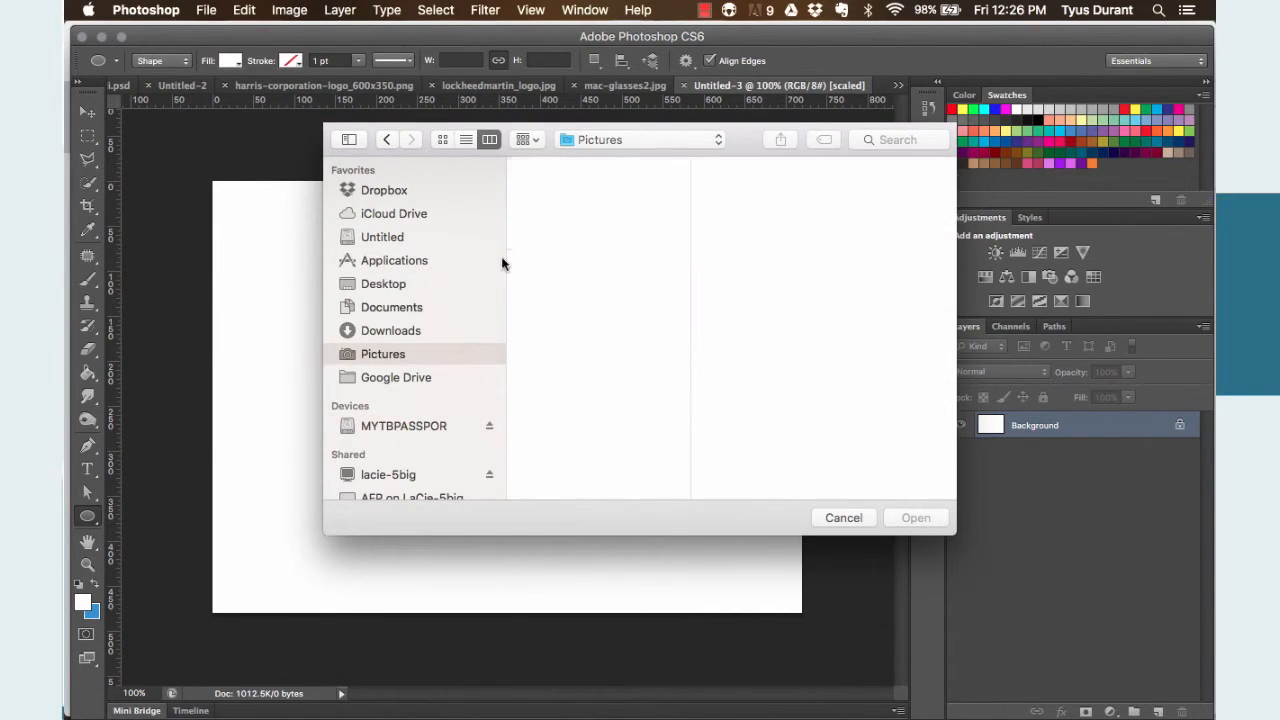
pyautogui.click(535, 189)
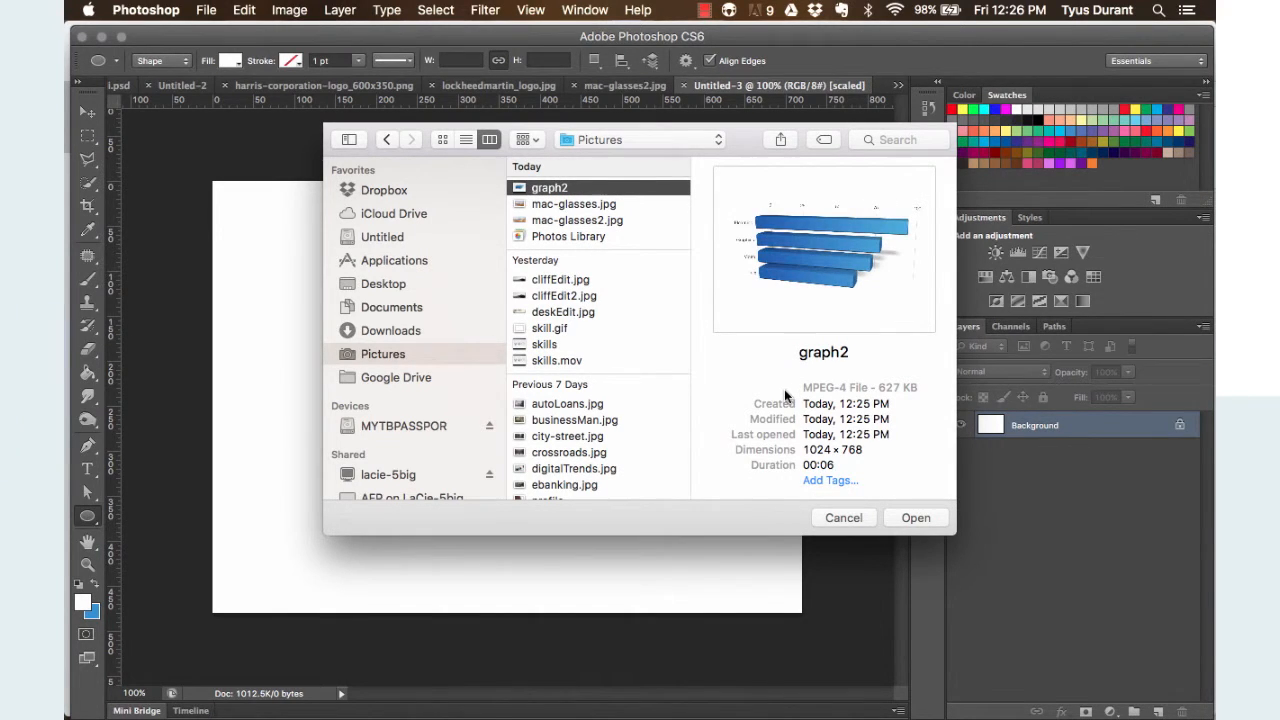
pyautogui.click(916, 518)
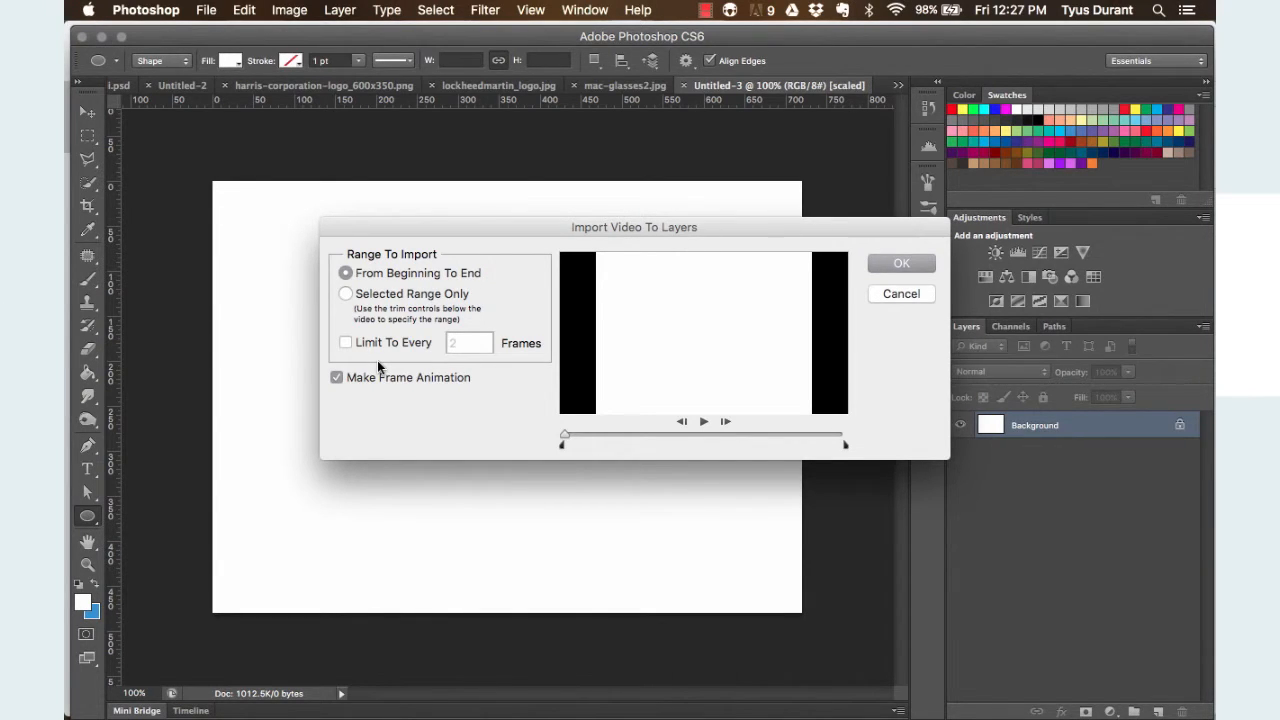
# - Trim the video's end to just after the bars finish growing and import the selected range as a frame animation
pyautogui.click(703, 423)
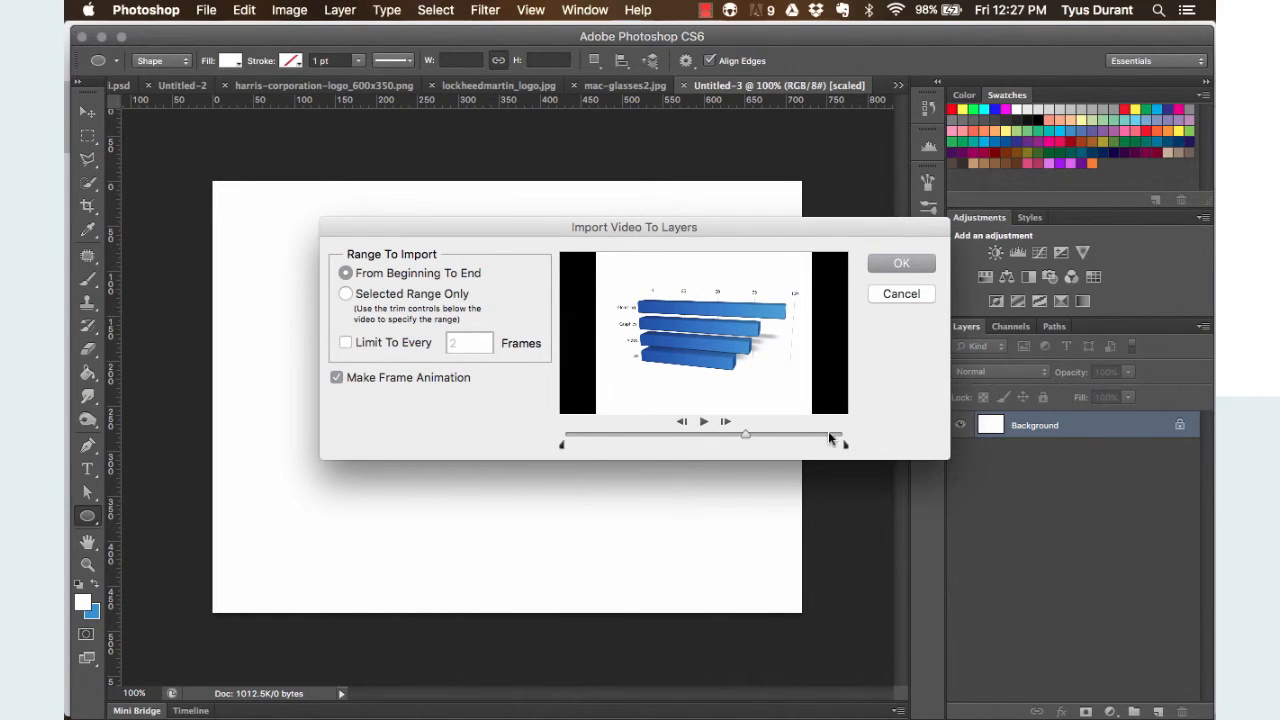
pyautogui.moveTo(846, 443); pyautogui.dragTo(742, 447)
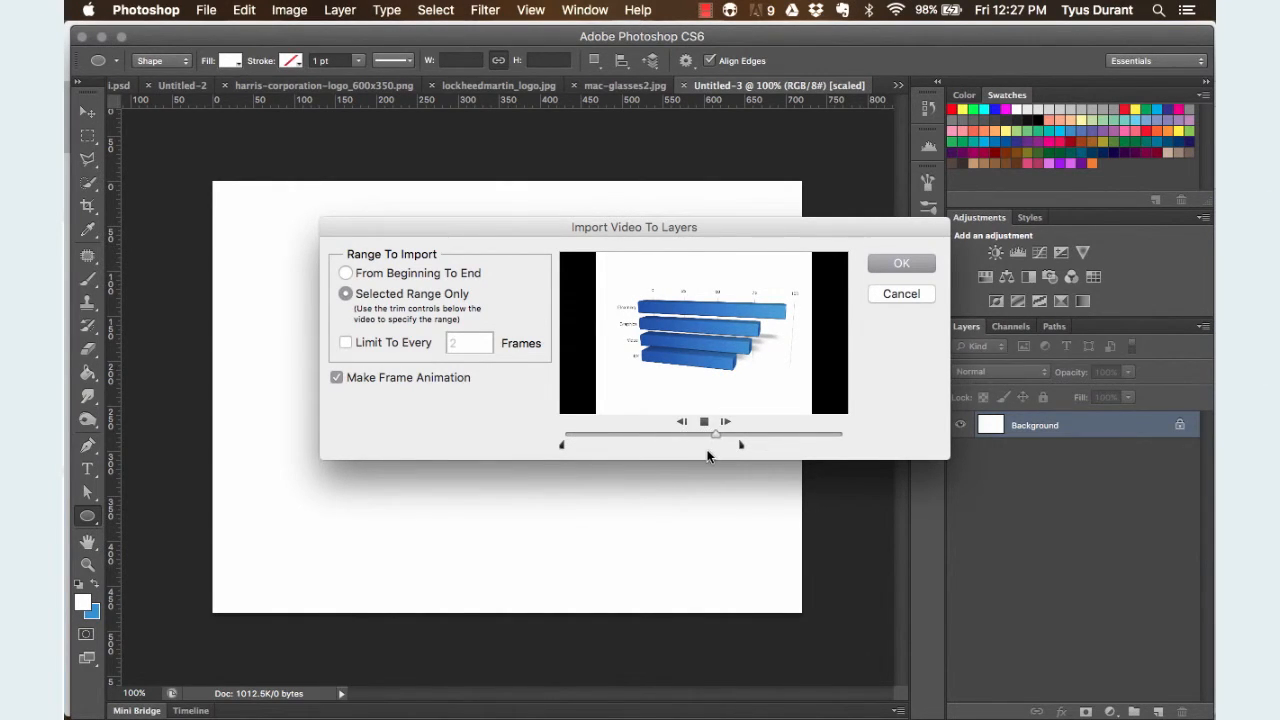
pyautogui.moveTo(484, 717)
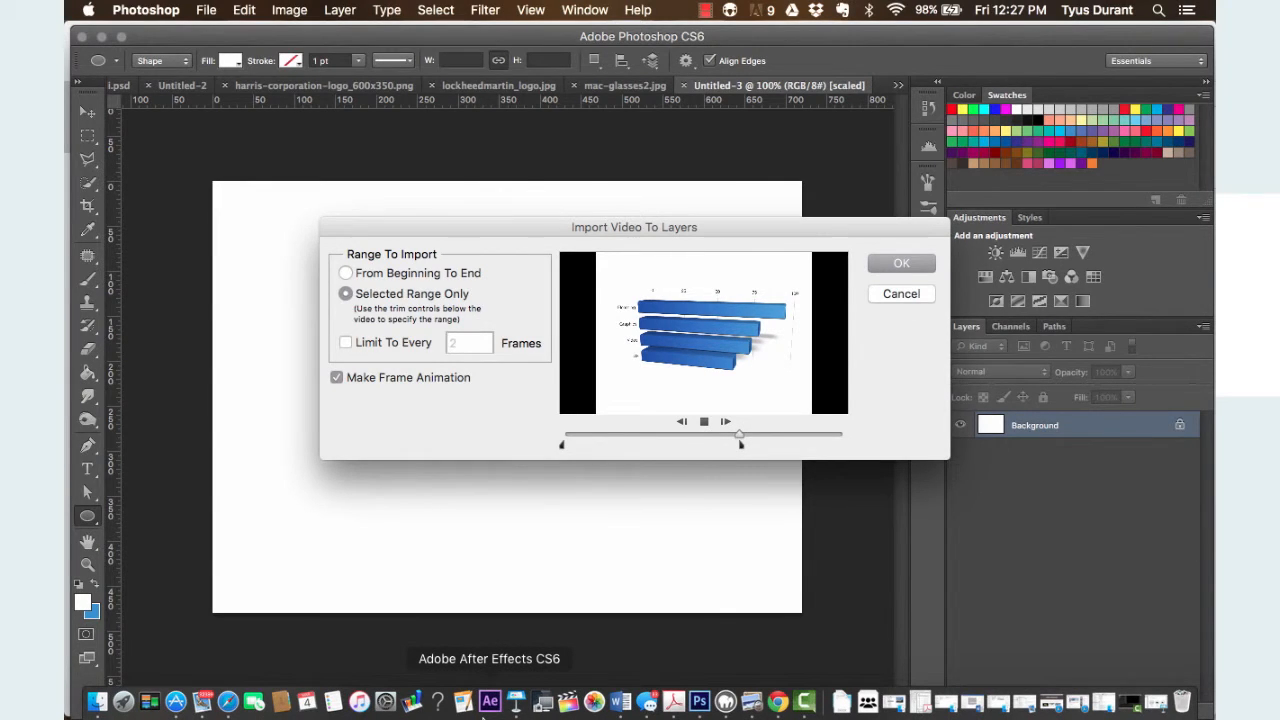
pyautogui.click(904, 263)
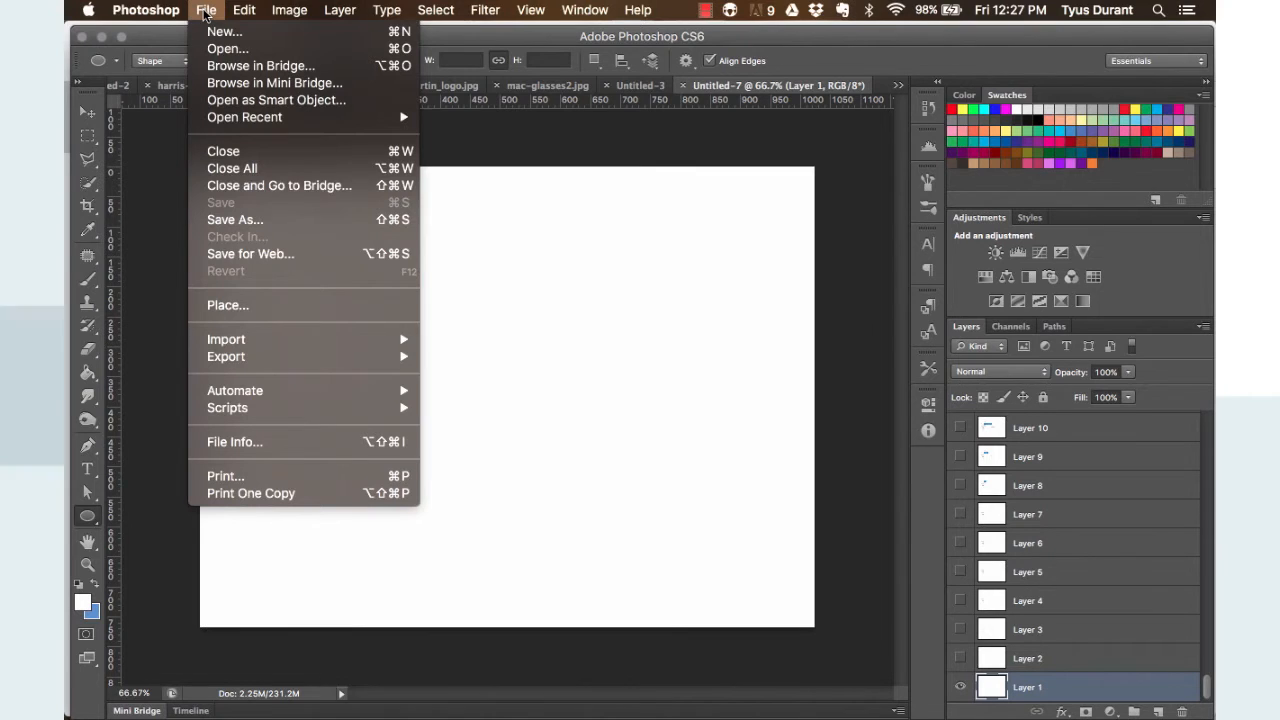
pyautogui.moveTo(253, 355)
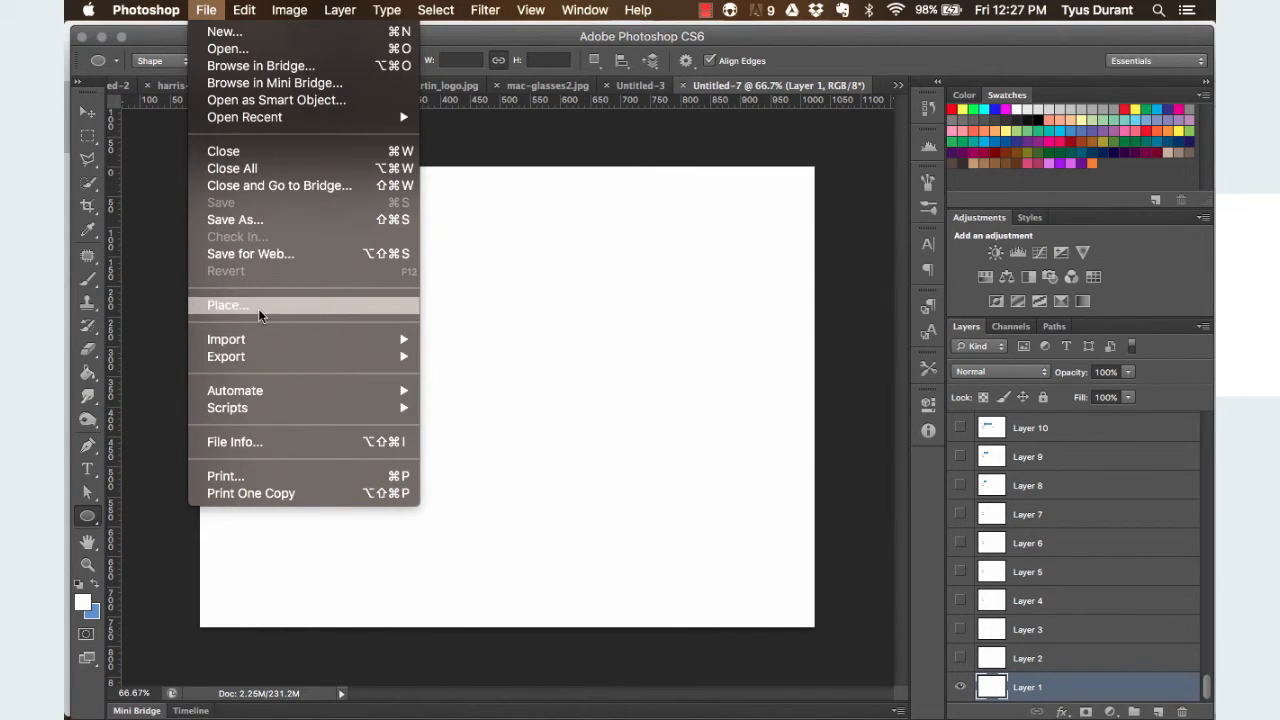
# - Open the animation in Save for Web, play its preview, and reduce the preview zoom to 33.3%
pyautogui.click(257, 255)
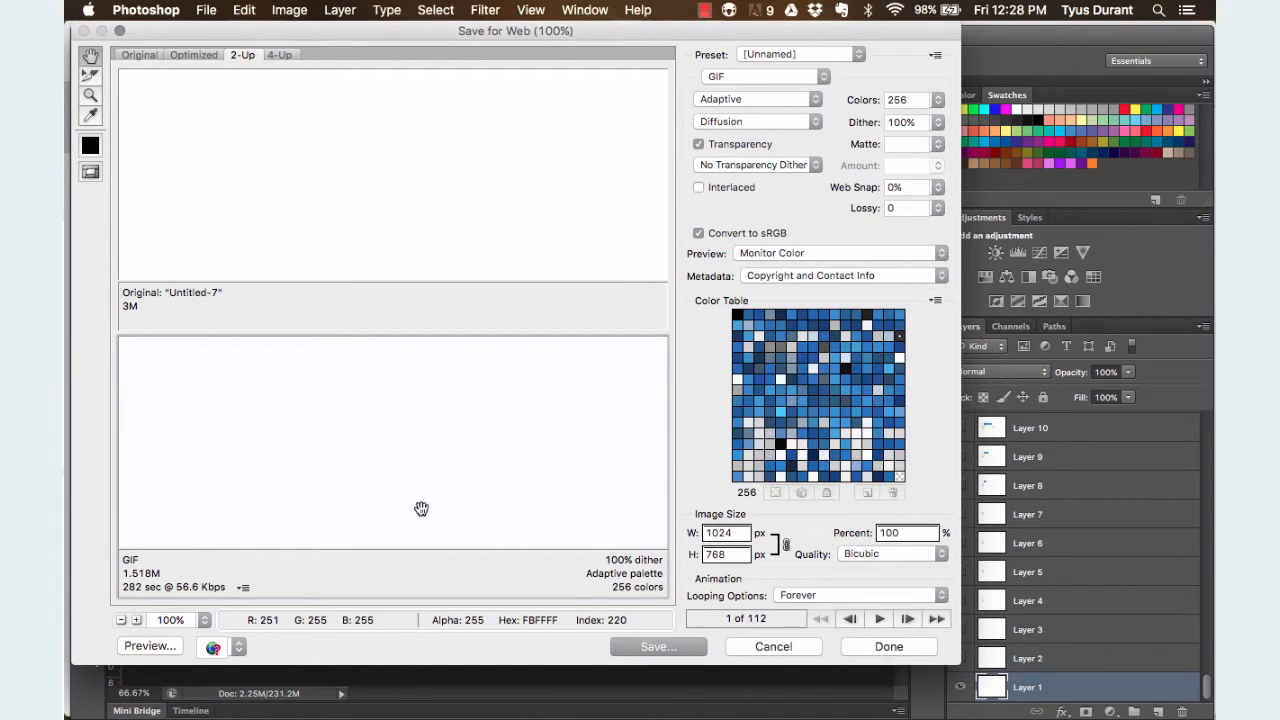
pyautogui.click(880, 618)
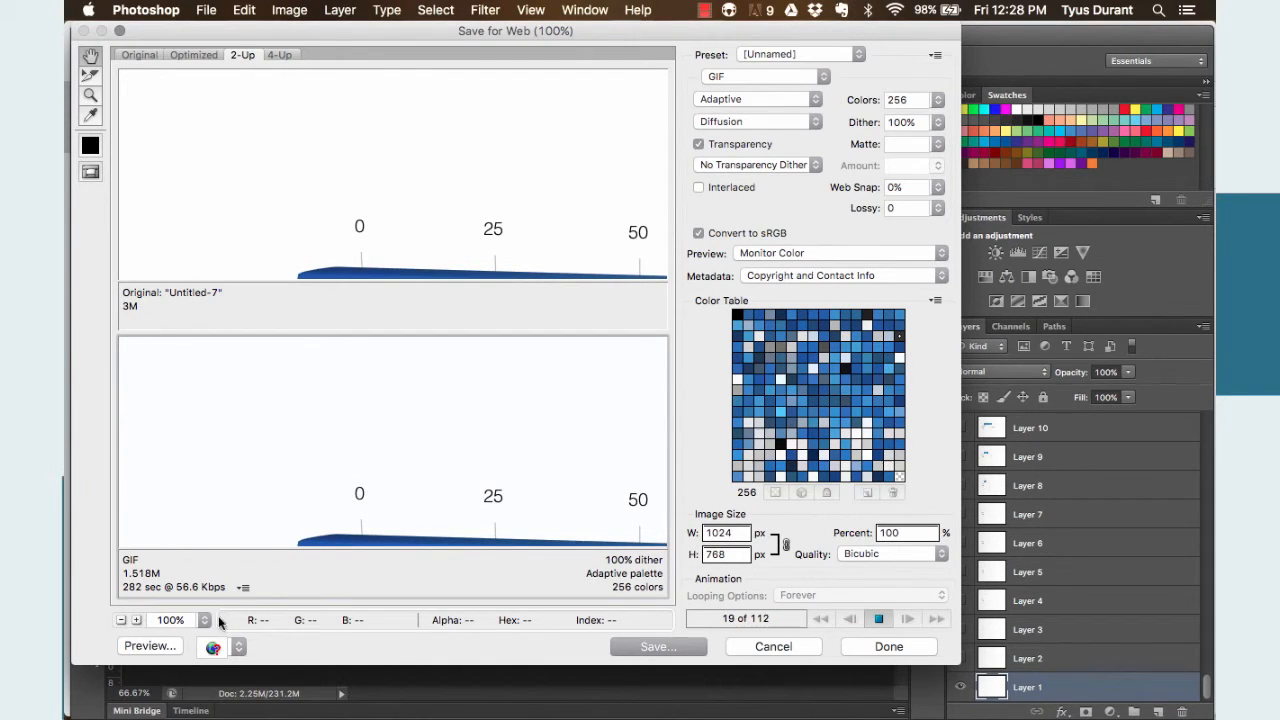
pyautogui.click(121, 620)
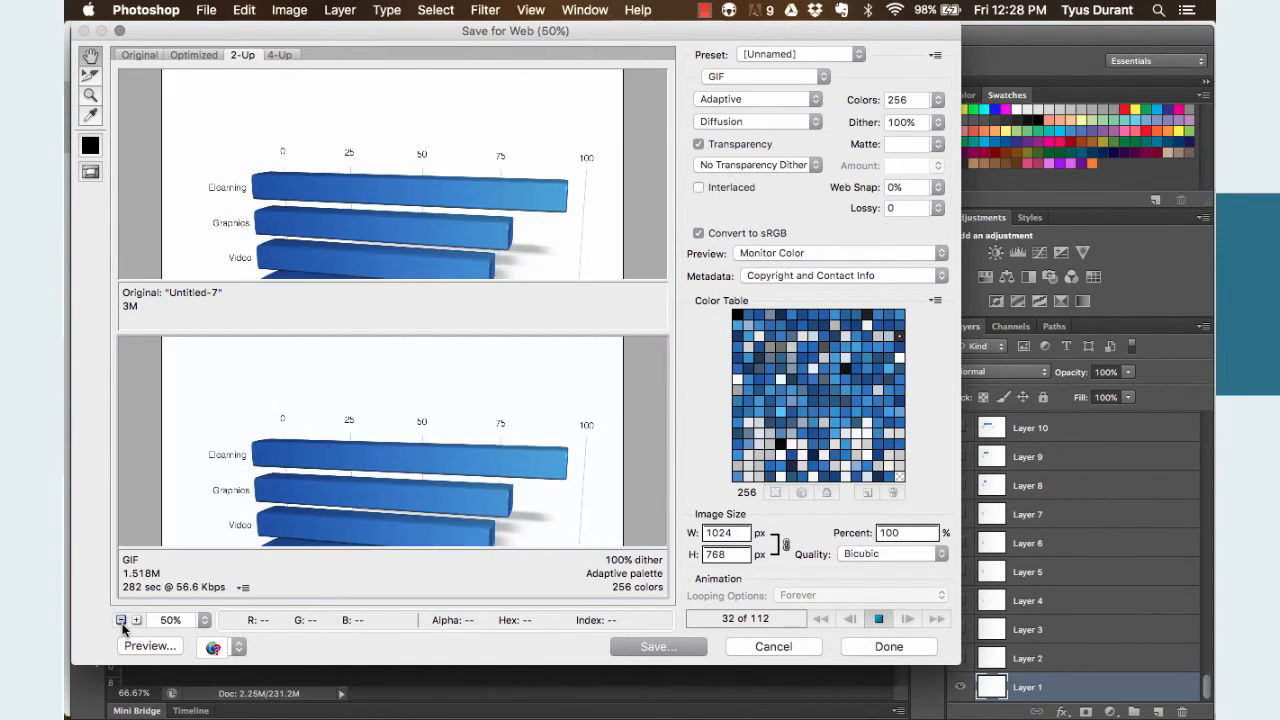
pyautogui.click(121, 620)
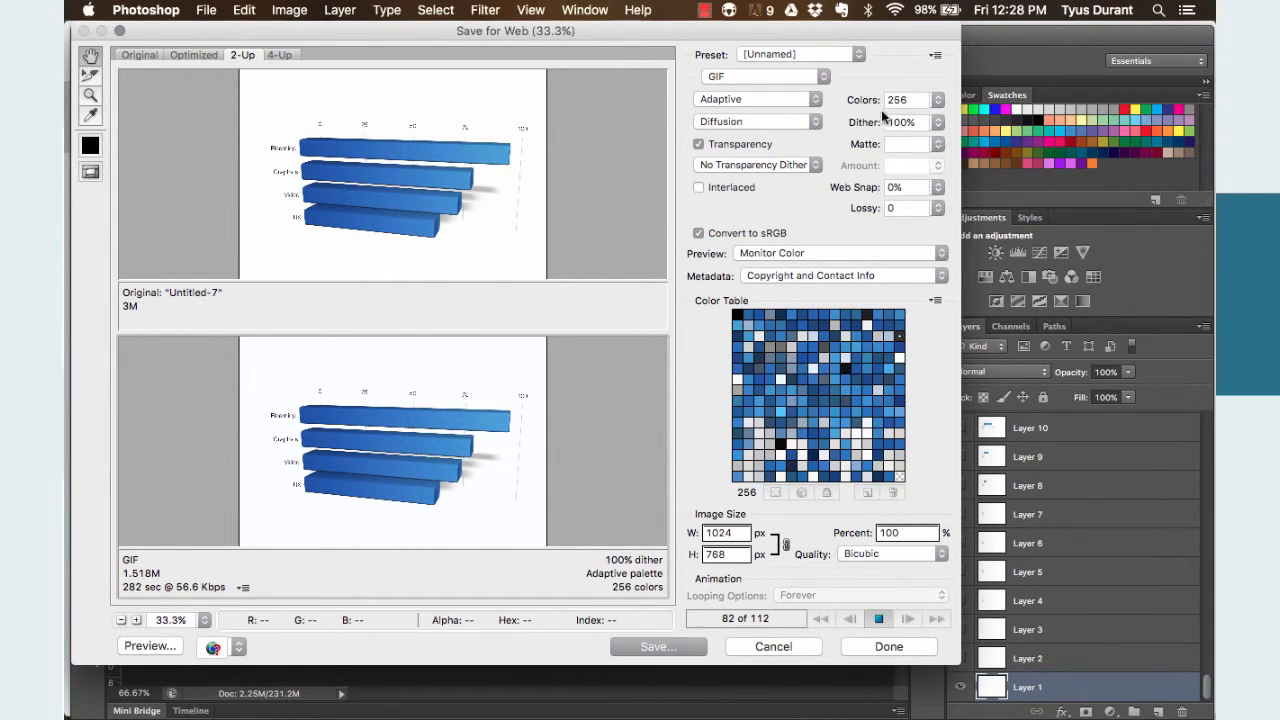
# - Reduce the GIF palette to 128 colors, stop the preview playback, and keep the export settings without saving a file
pyautogui.click(938, 100)
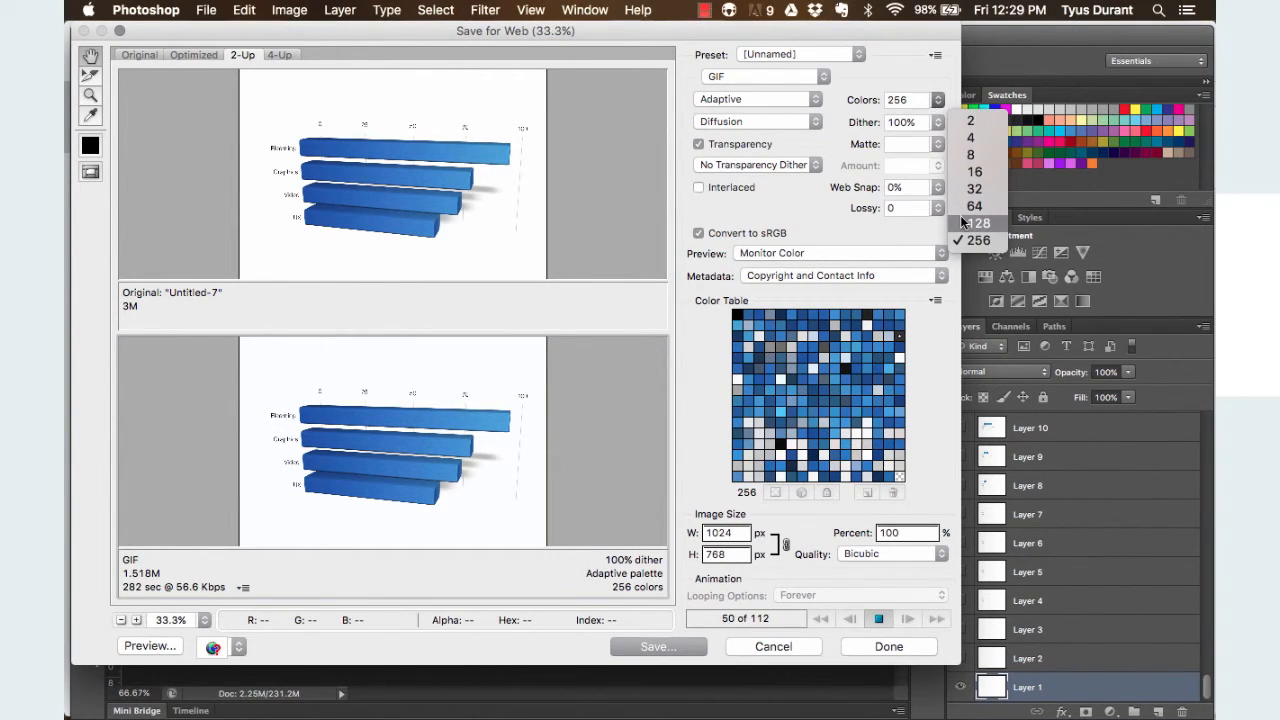
pyautogui.click(921, 234)
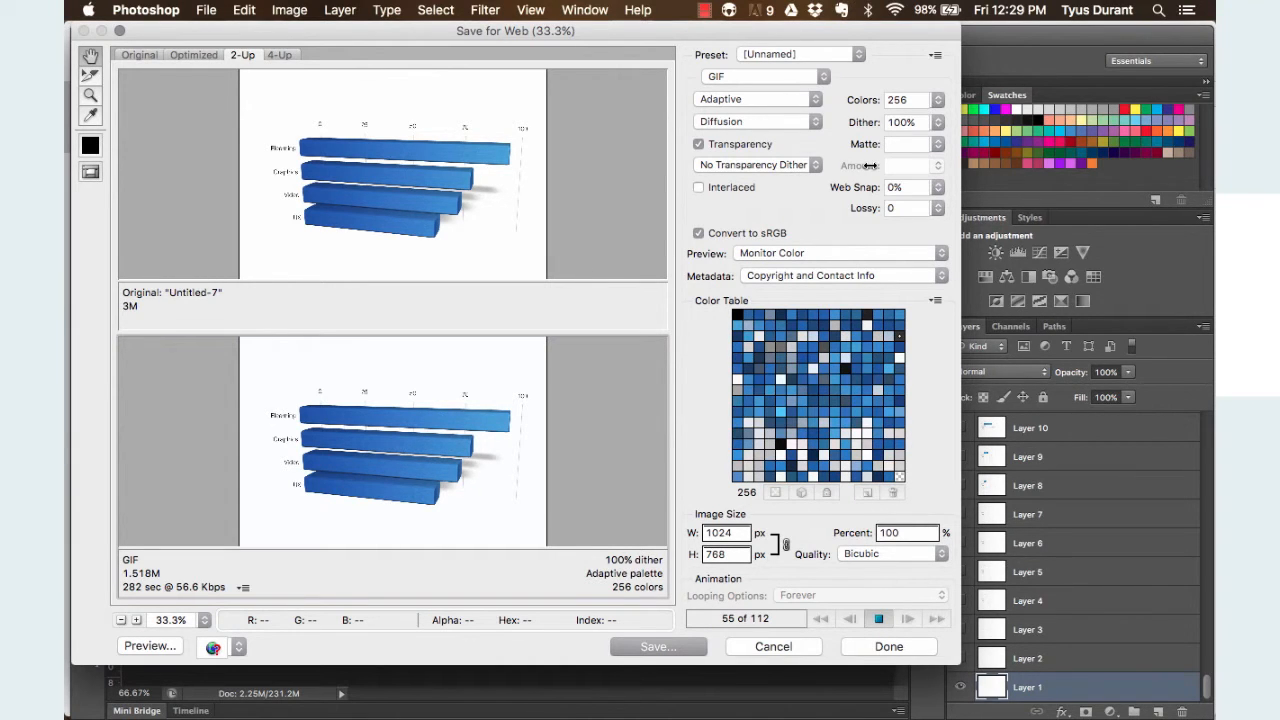
pyautogui.click(870, 166)
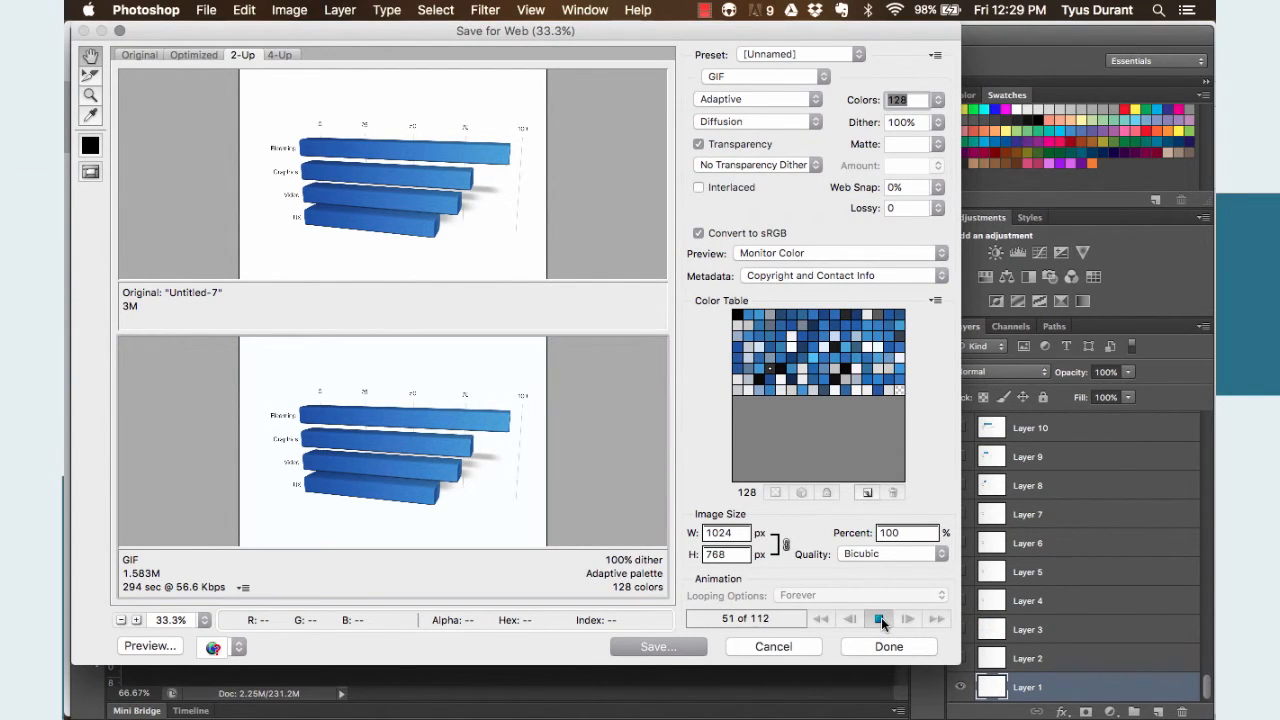
pyautogui.click(879, 618)
pyautogui.click(886, 646)
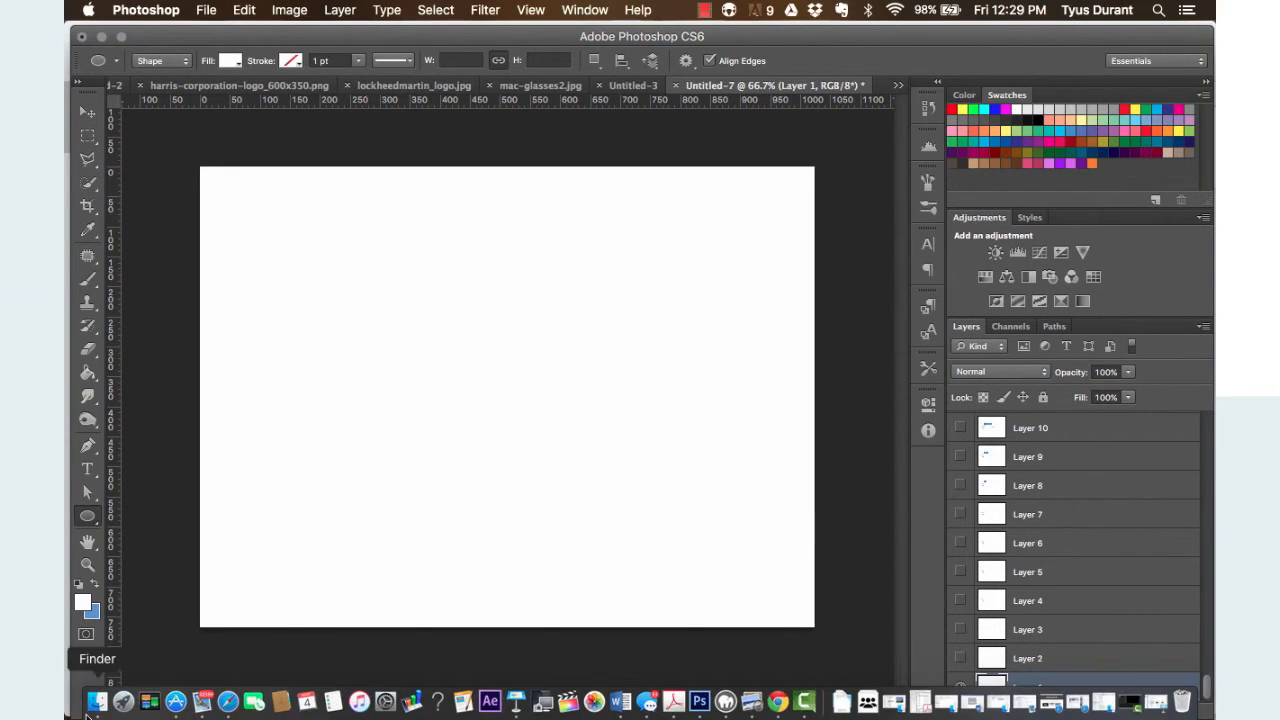
# - Switch to Finder and check the Pictures folder for the exported GIF
pyautogui.click(98, 704)
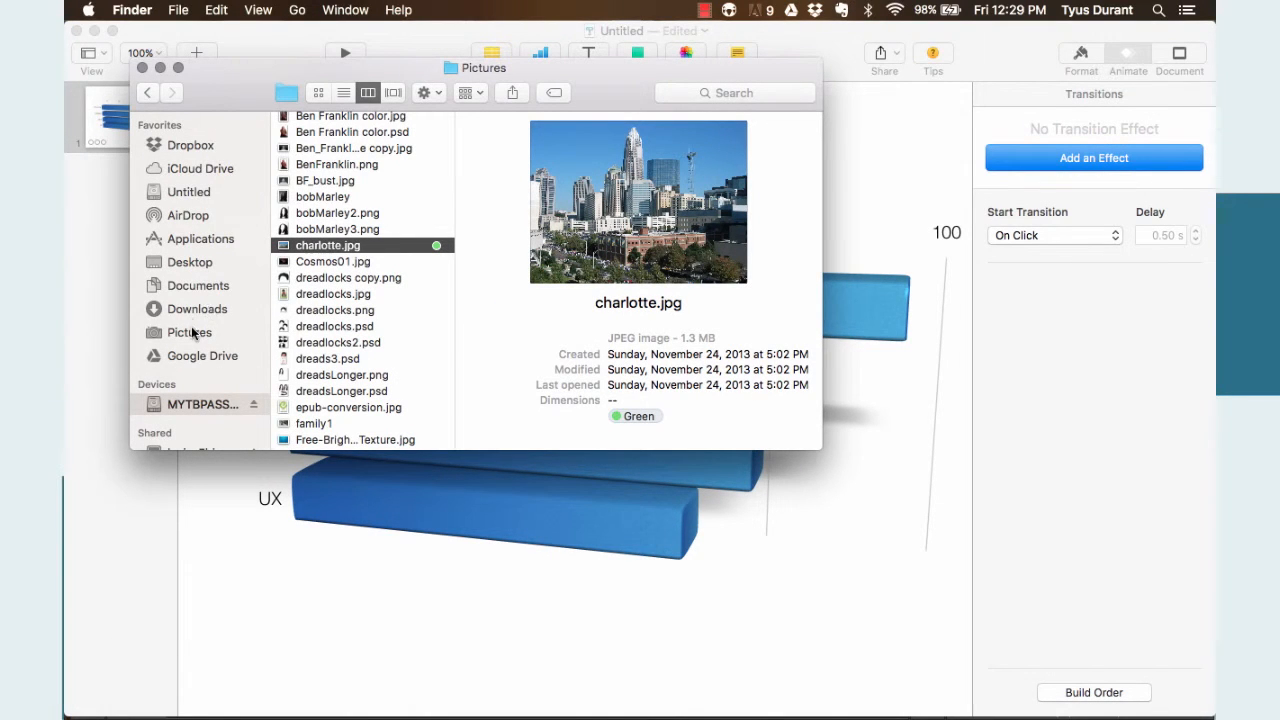
pyautogui.click(189, 332)
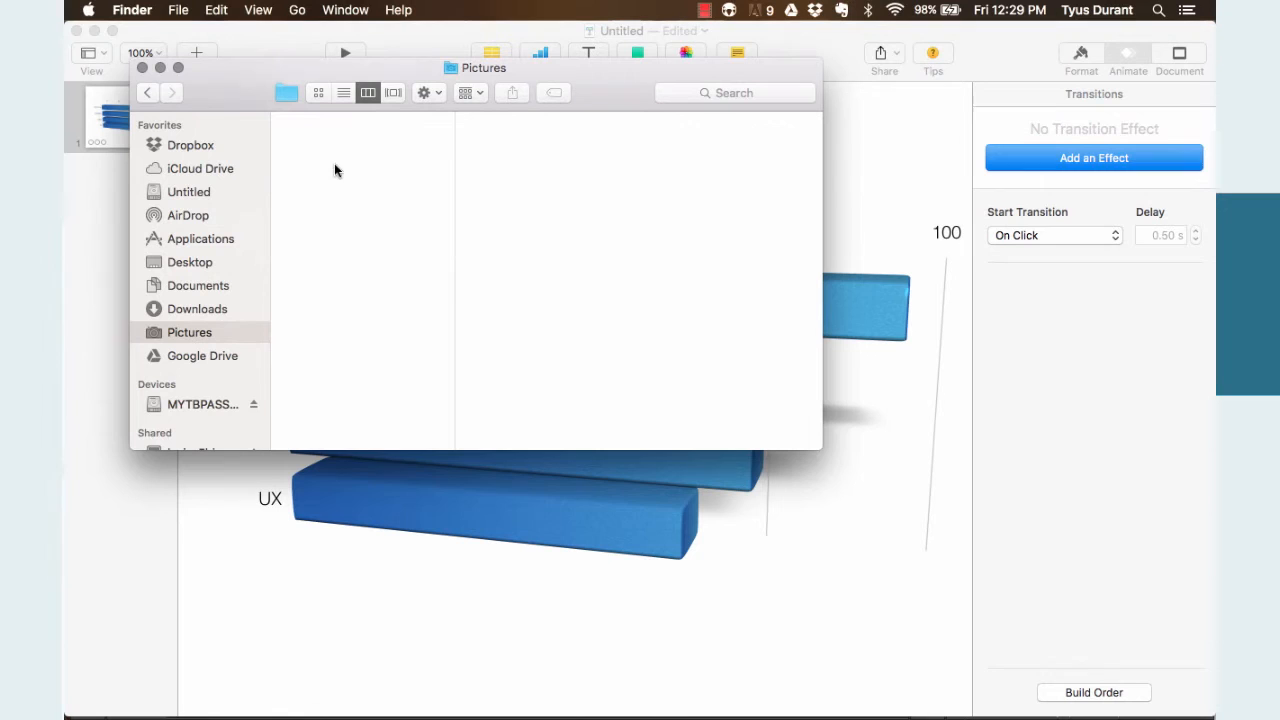
pyautogui.scroll(5, 334, 164)
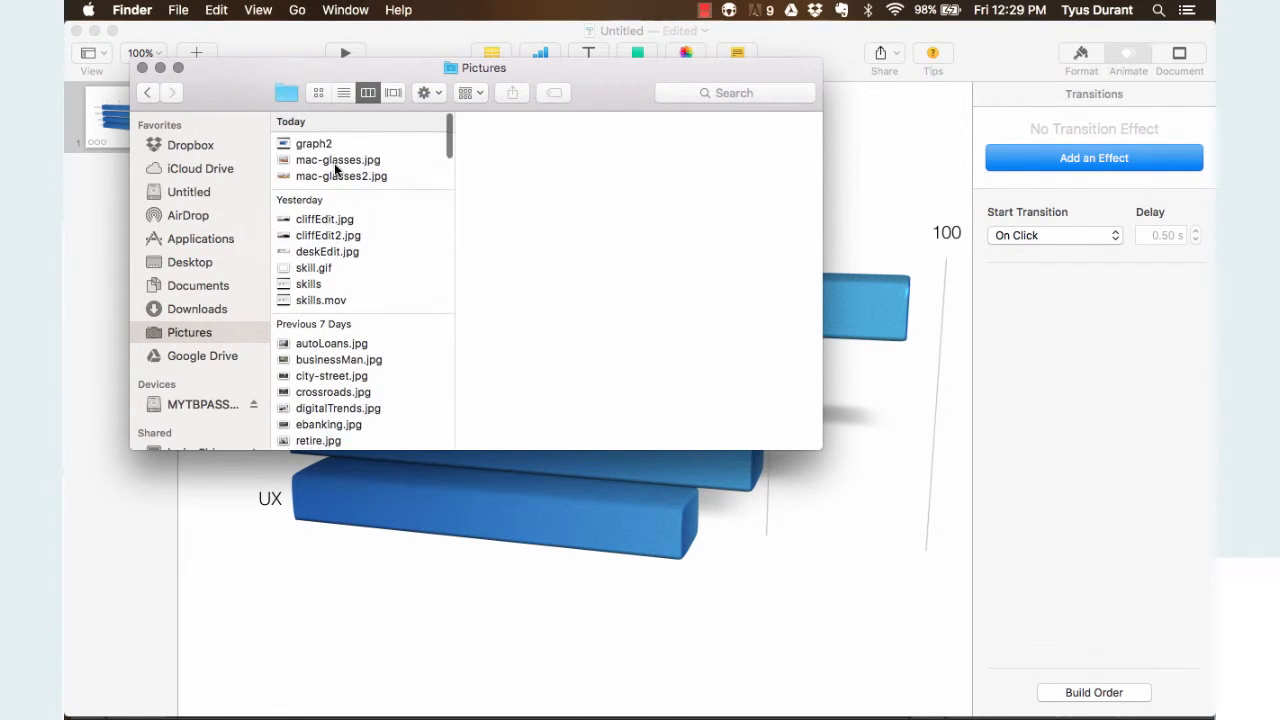
# - Return to Photoshop and export the animation through Save for Web as graph2.gif in the Pictures folder
pyautogui.moveTo(795, 716)
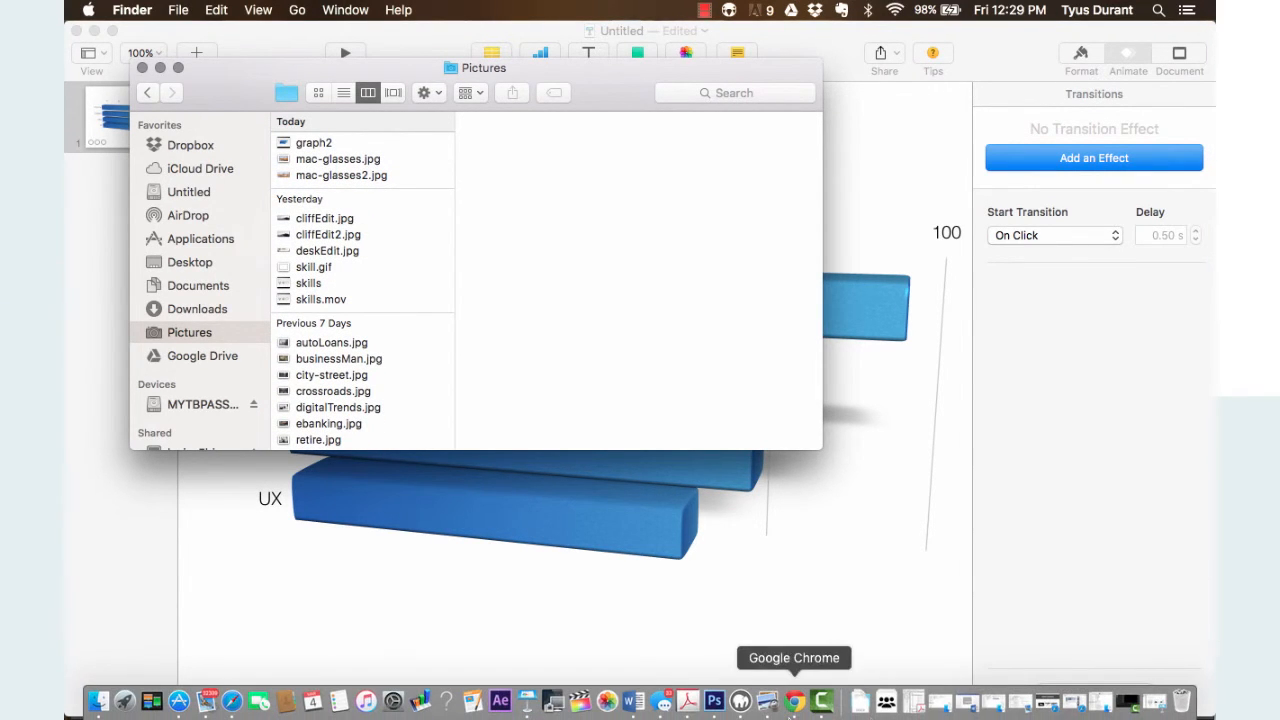
pyautogui.click(717, 703)
pyautogui.click(206, 10)
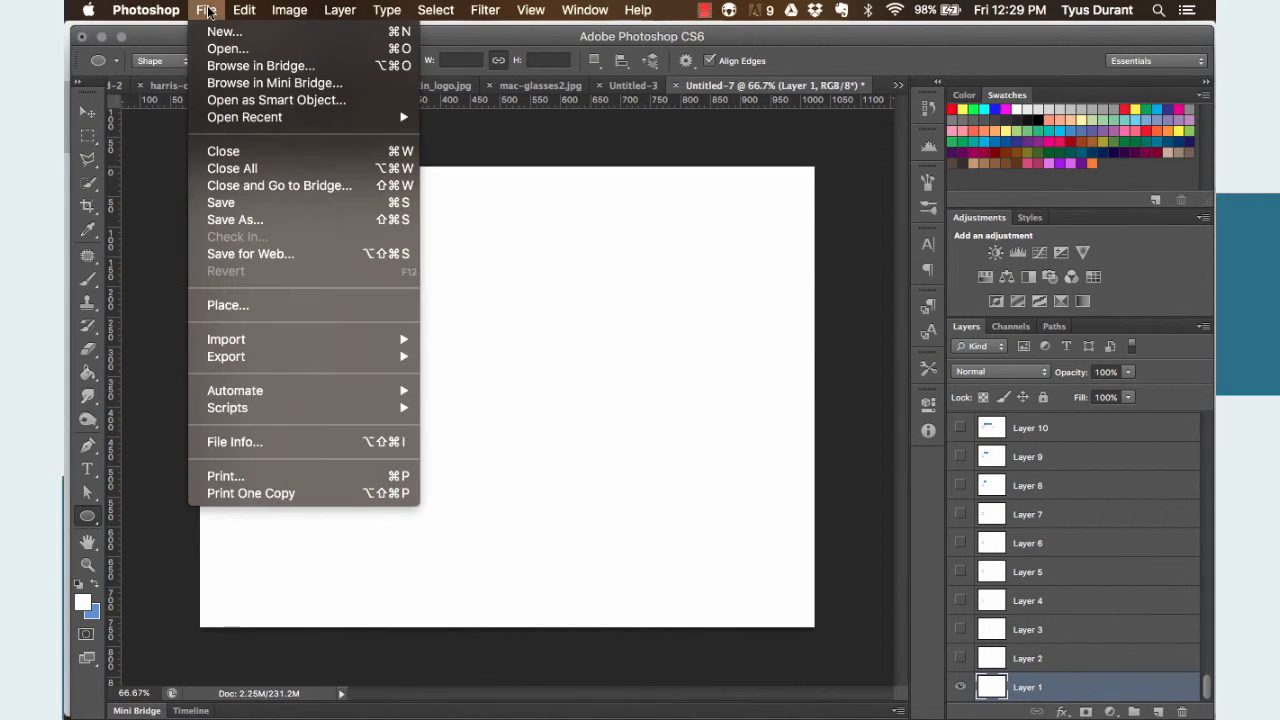
pyautogui.click(263, 255)
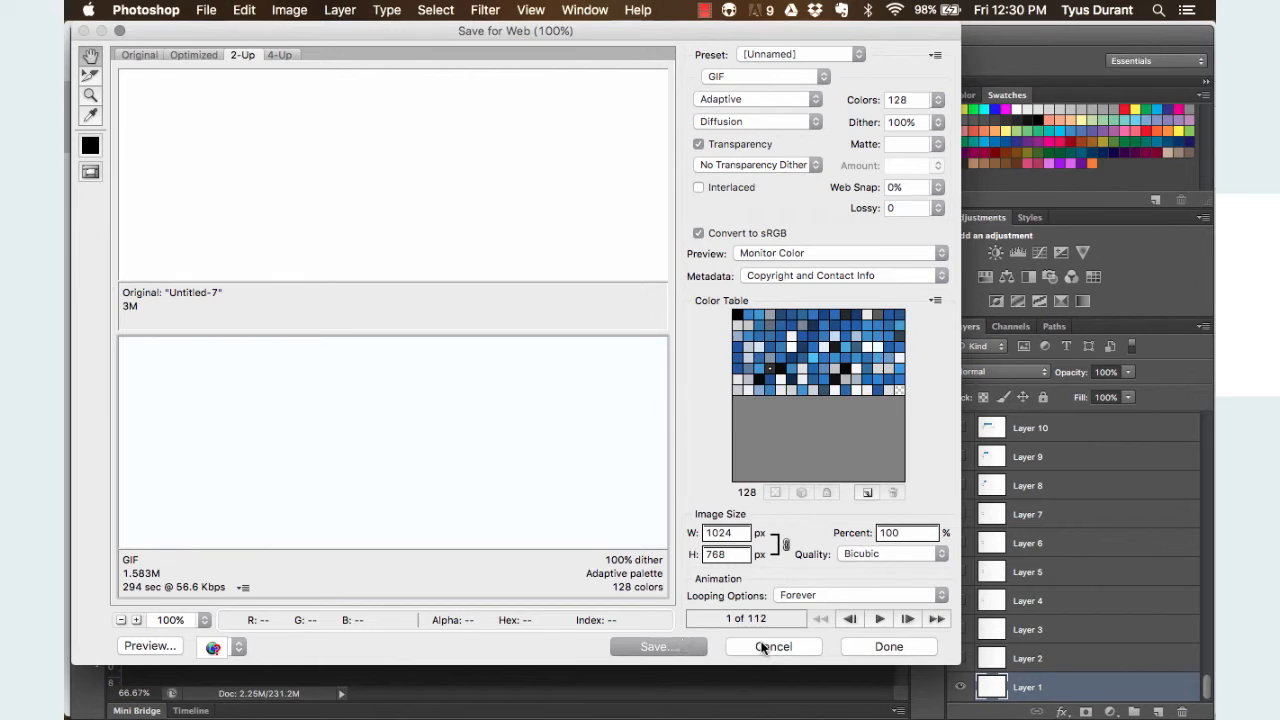
pyautogui.click(677, 647)
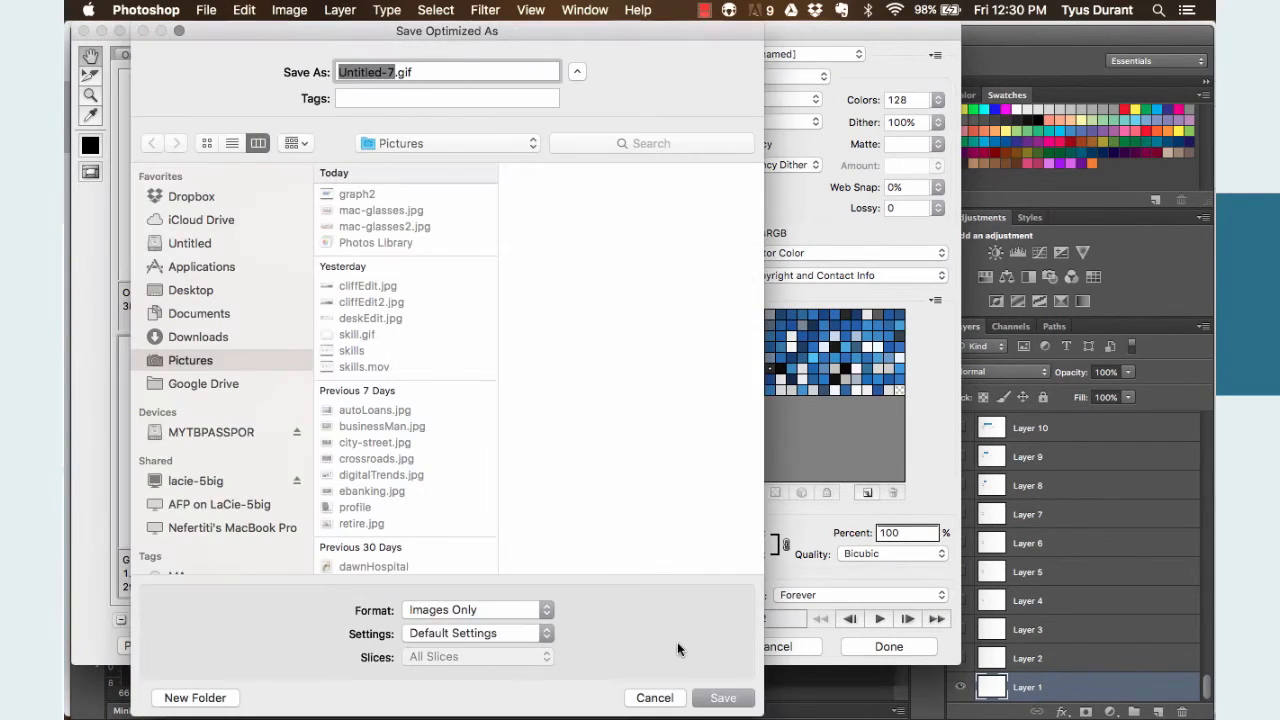
pyautogui.write('graph2')
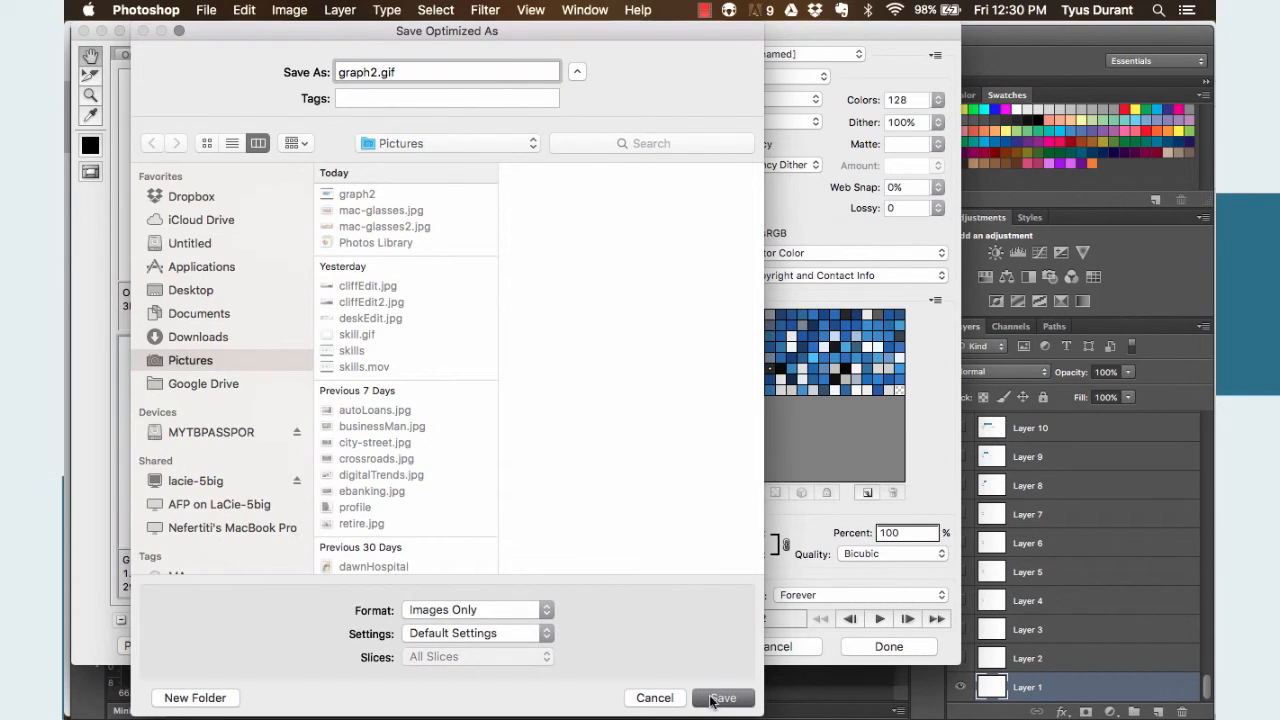
pyautogui.click(716, 699)
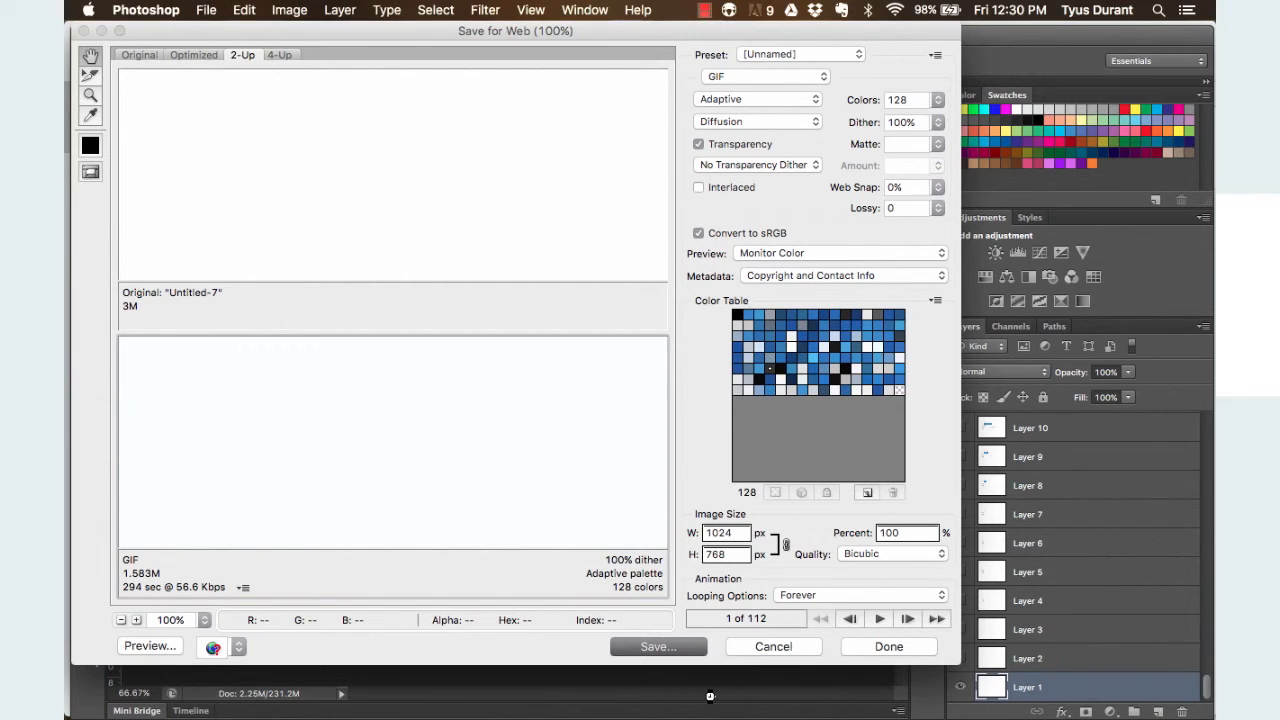
pyautogui.press('Escape')
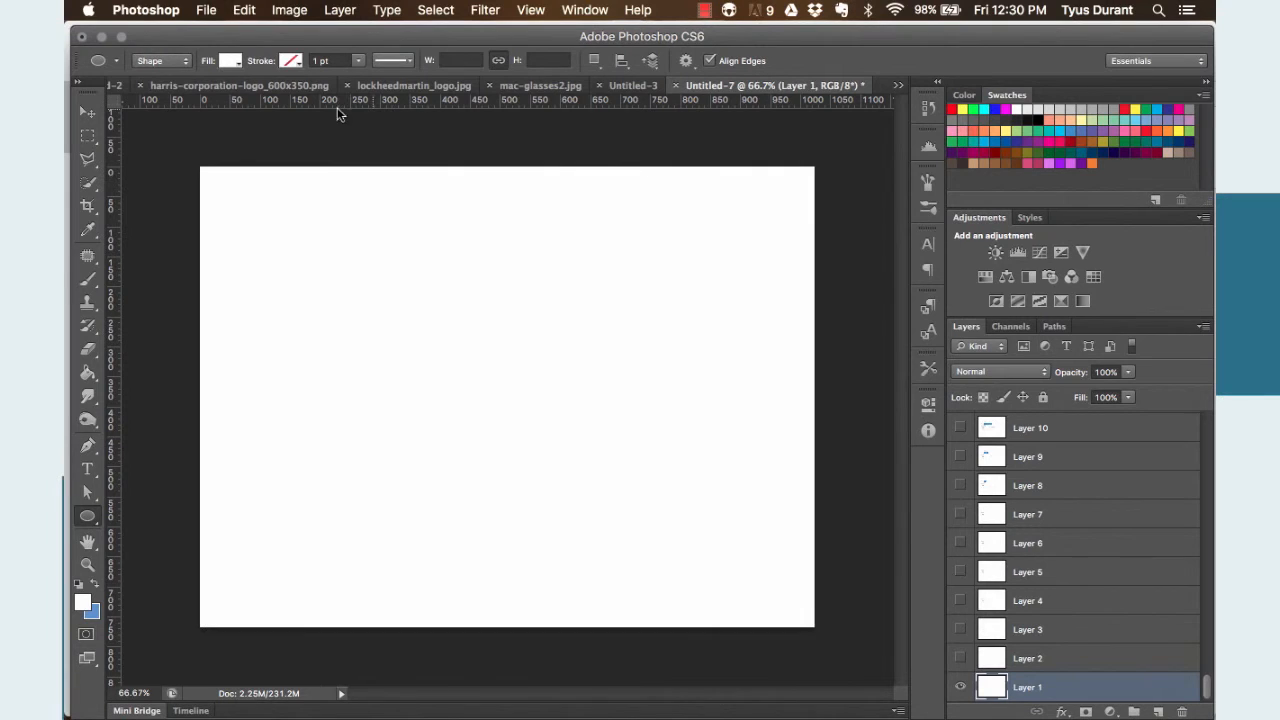
# - Minimize the Photoshop window and open graph2.gif from the Pictures folder in Google Chrome
pyautogui.click(101, 37)
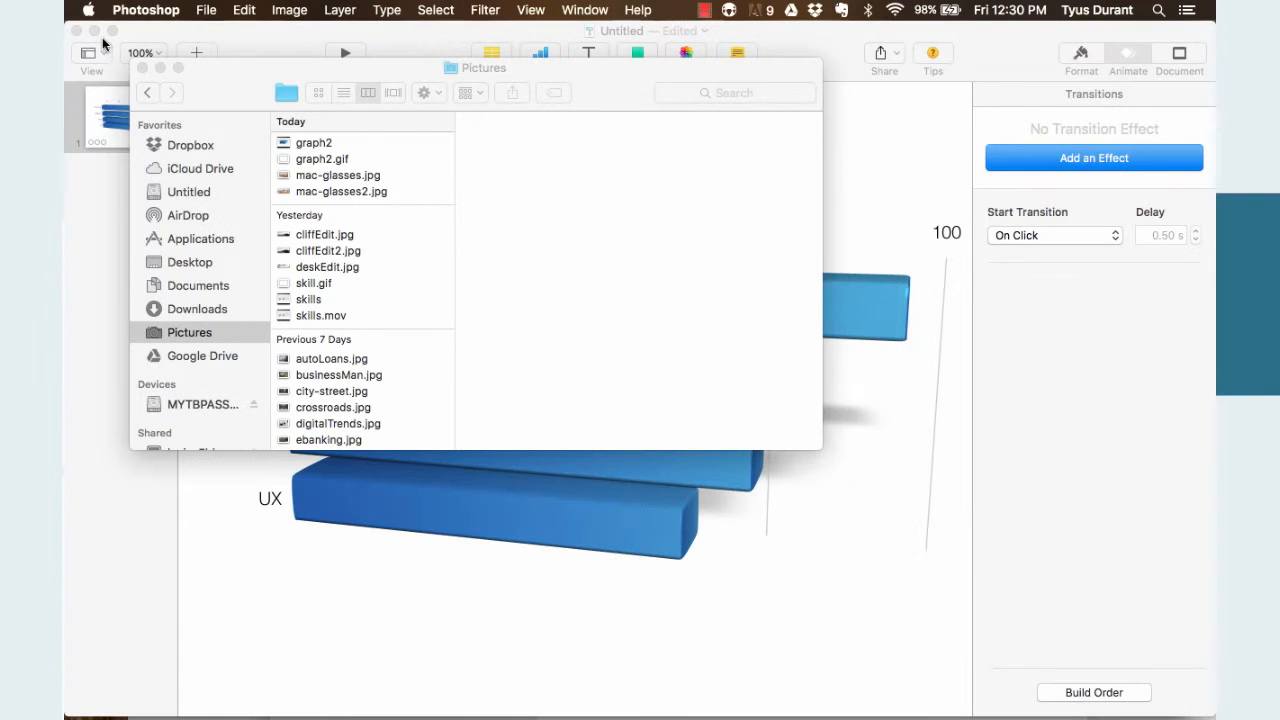
pyautogui.click(333, 162)
pyautogui.rightClick(334, 160)
pyautogui.moveTo(368, 183)
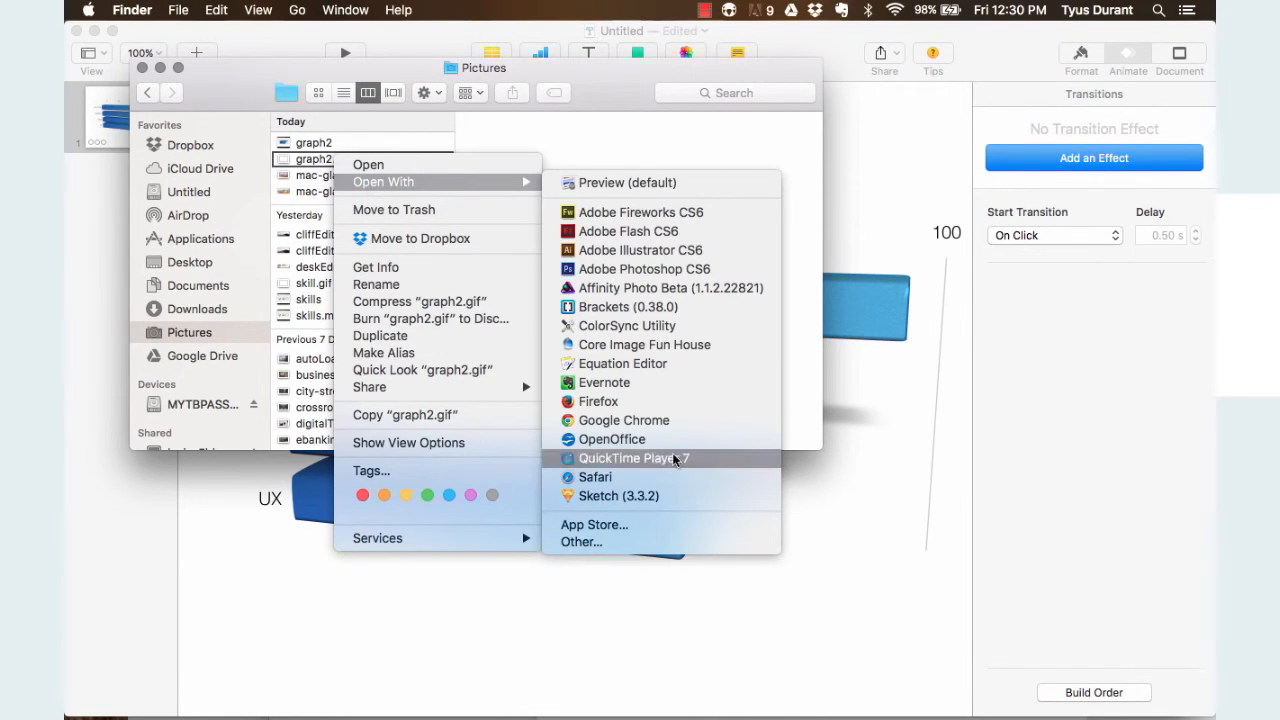
pyautogui.click(617, 420)
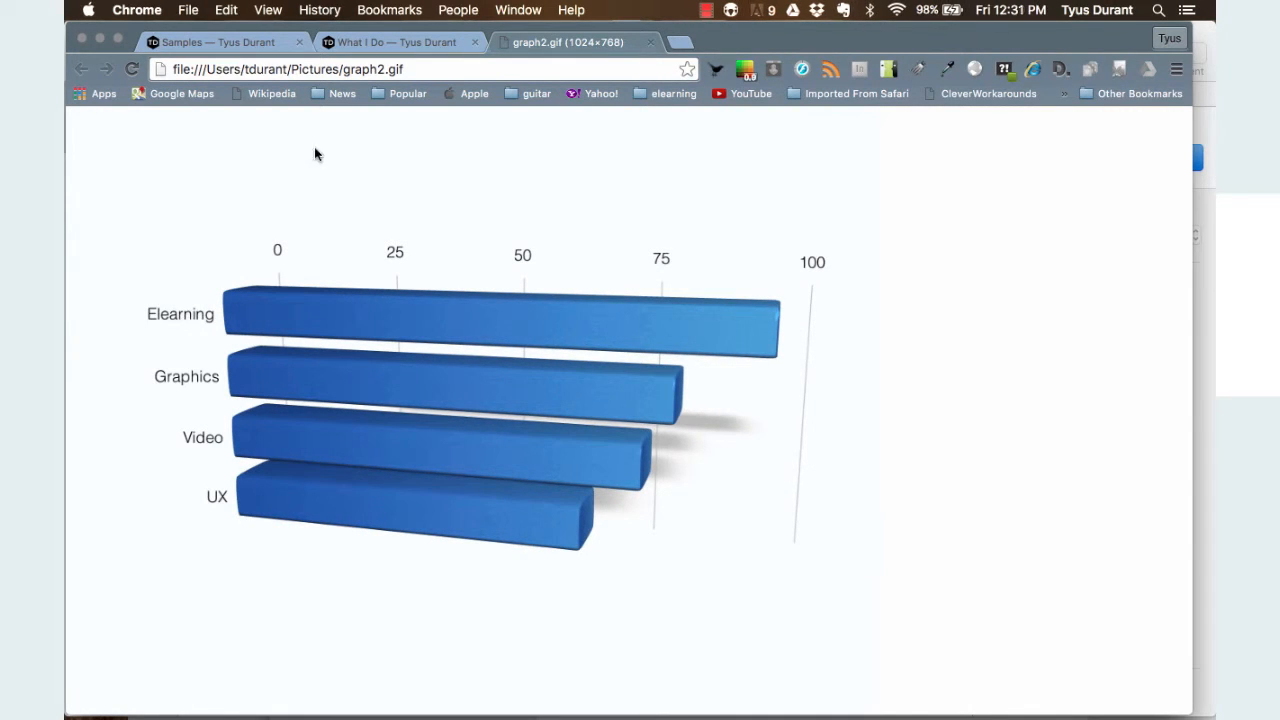
# - Examine the animated skills graphic on the What I Do page of the portfolio website
pyautogui.click(366, 45)
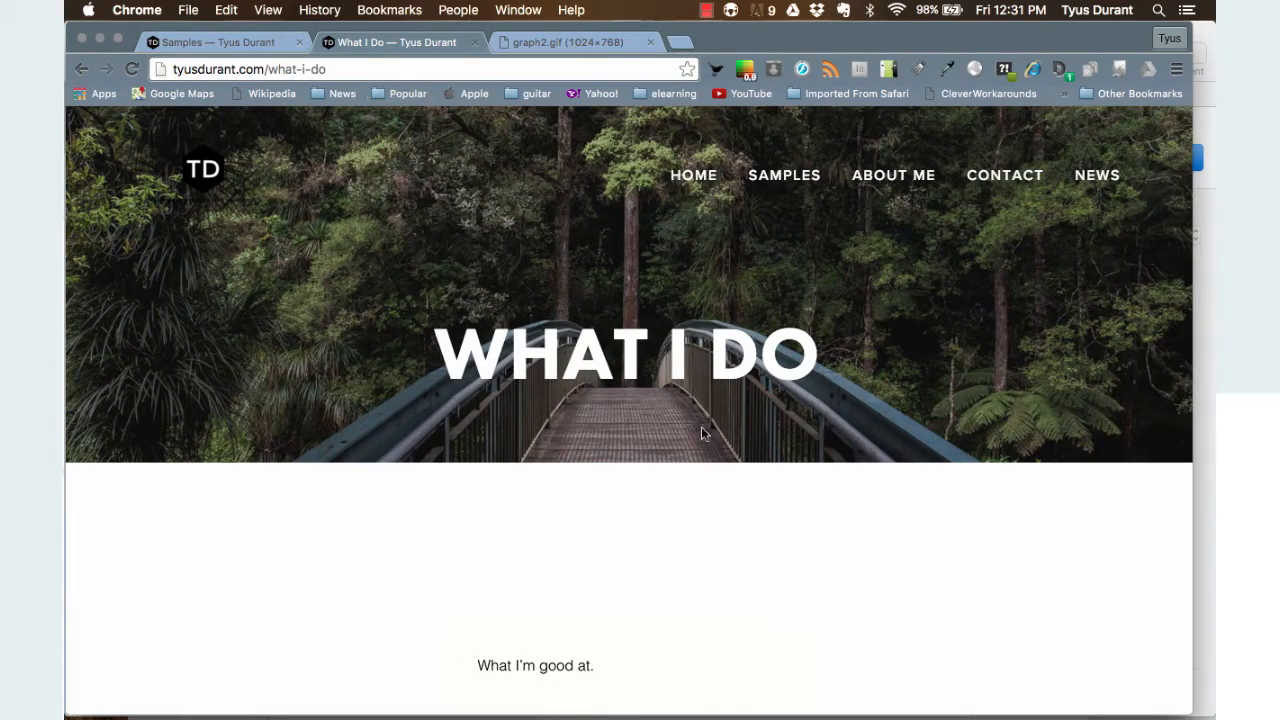
pyautogui.scroll(-5, 770, 443)
pyautogui.scroll(5, 770, 443)
pyautogui.scroll(-10, 770, 443)
pyautogui.scroll(5, 600, 420)
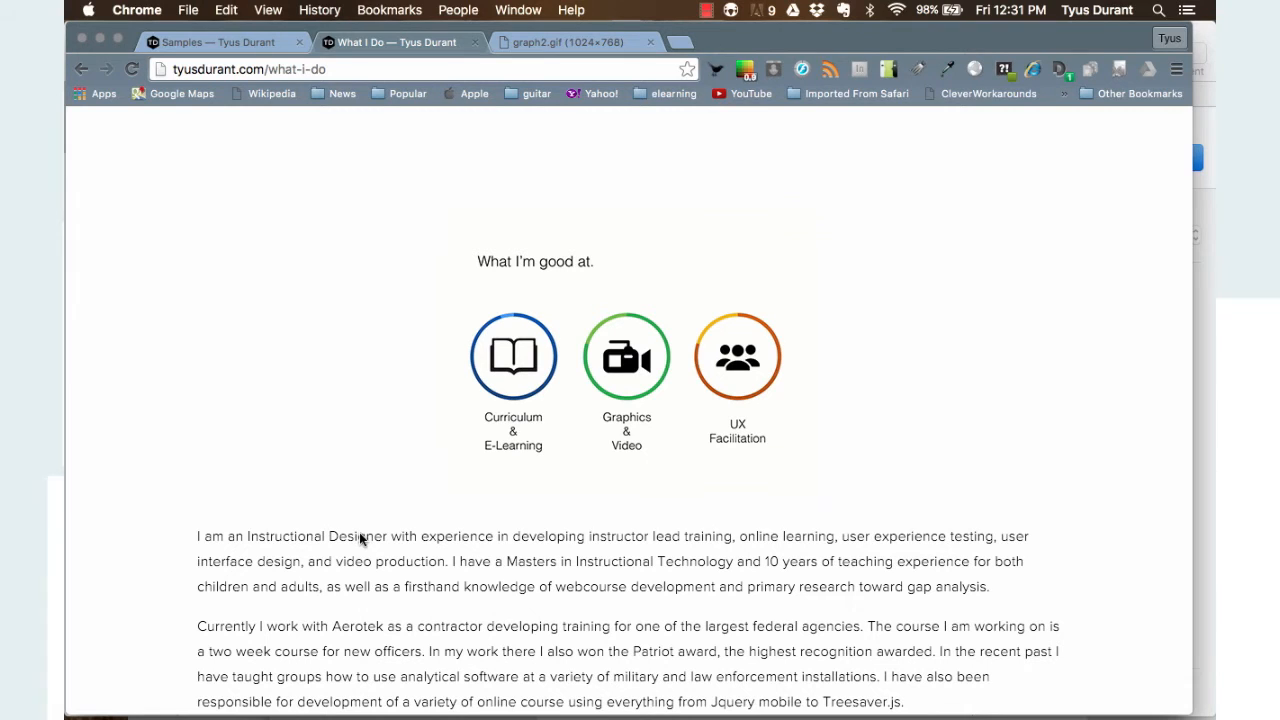
pyautogui.scroll(-5, 359, 532)
pyautogui.scroll(4, 359, 532)
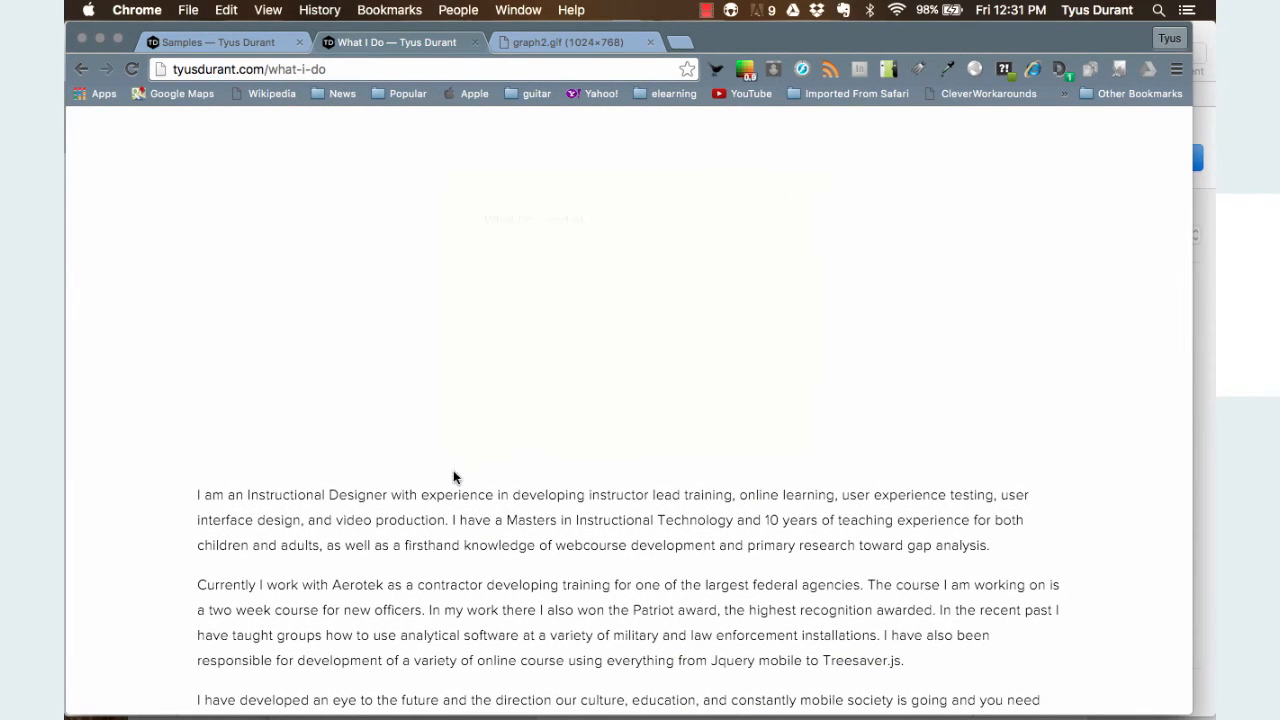